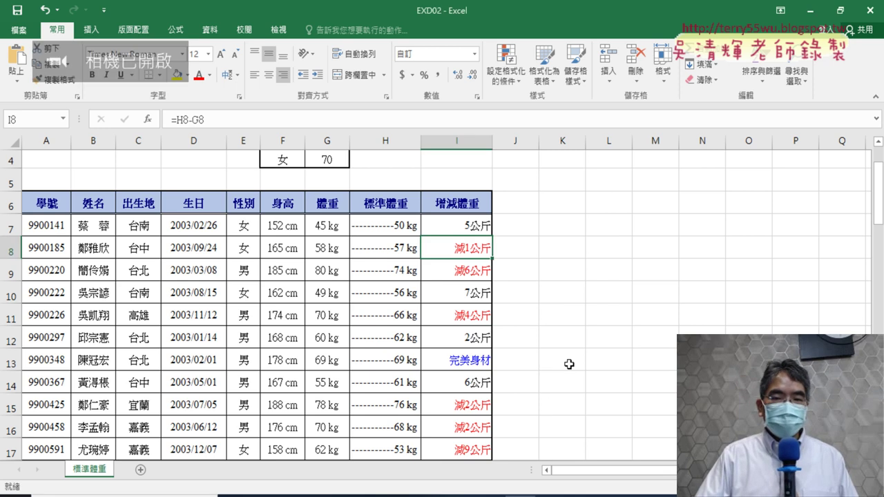
Step: Scroll down below the table and select the empty cell F62 in row 62
scroll(571, 363, "down", 5)
scroll(571, 363, "down", 2)
scroll(571, 362, "down", 5)
scroll(571, 363, "down", 4)
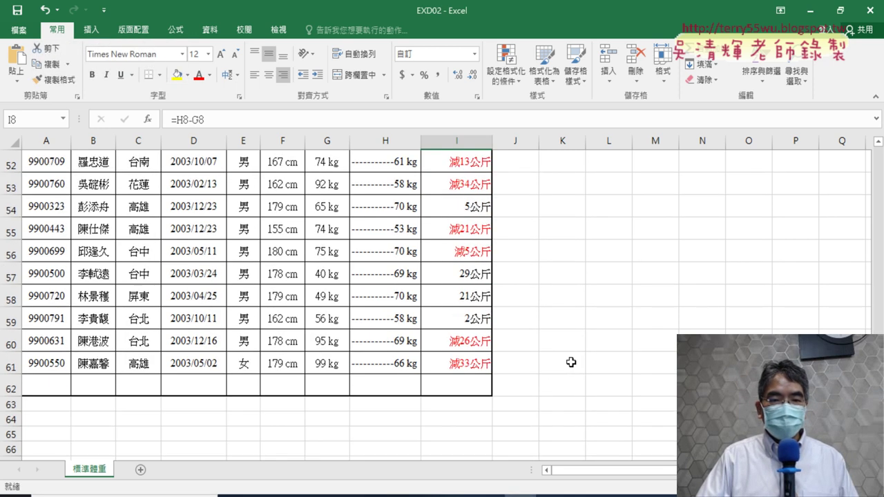
scroll(337, 379, "down", 1)
left_click(285, 326)
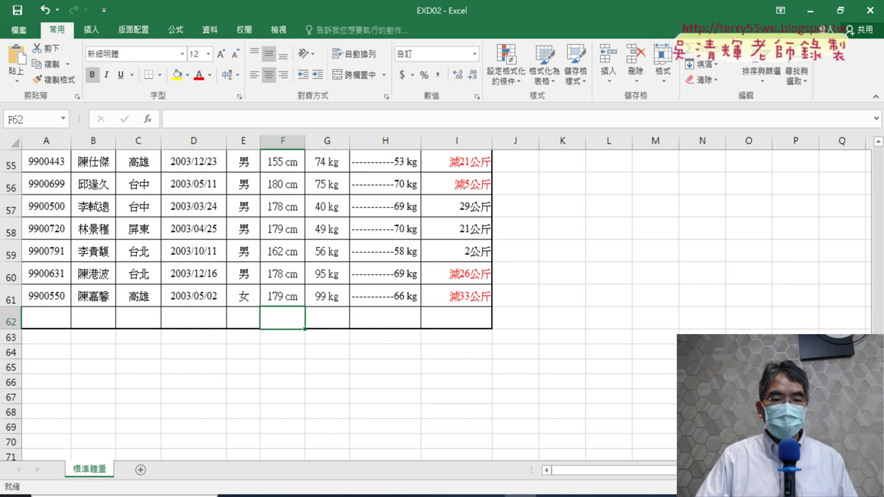
Step: Read the TQC_EXCEL2016 exam PDF's row 62 tasks, then return to Excel at cell D62
key("alt+Tab")
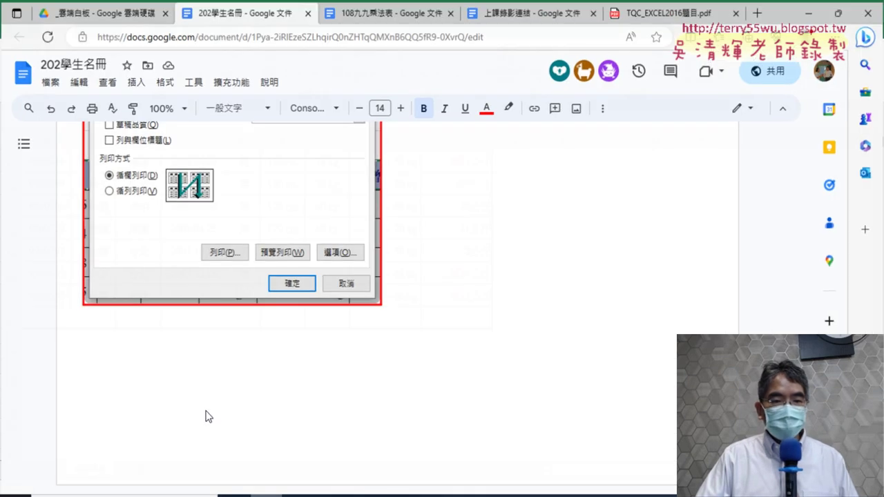
scroll(174, 276, "up", 2)
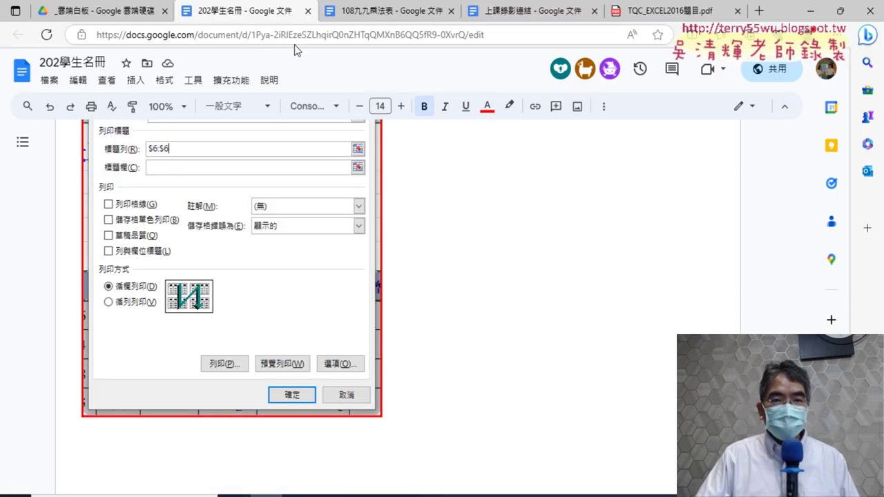
left_click(659, 10)
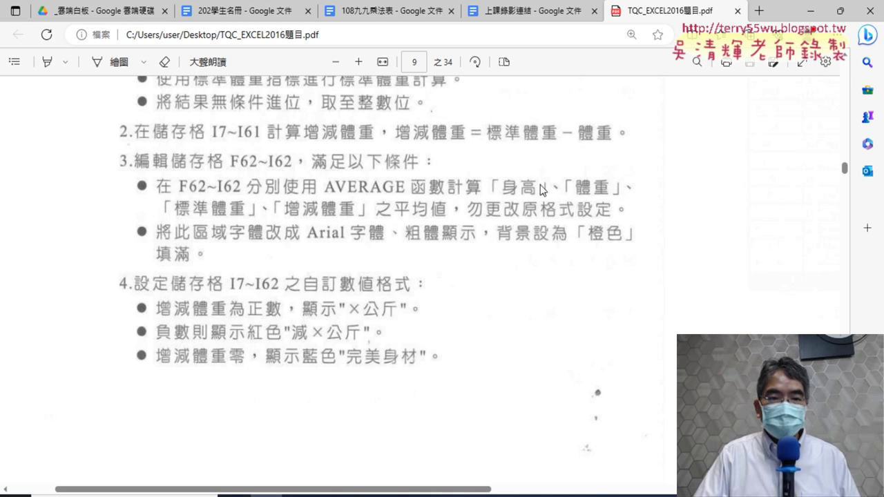
left_click(811, 10)
left_click(199, 318)
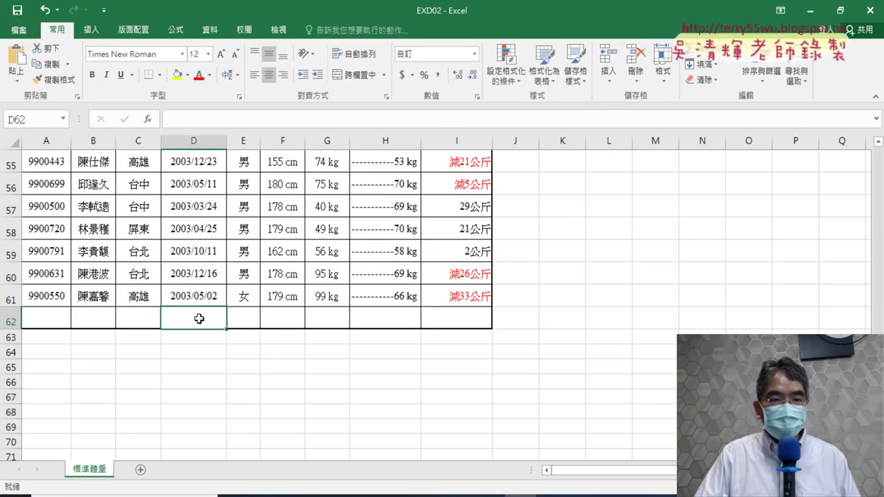
Step: Fill F62:I62 with AutoSum 平均值 (Average) for height, weight, standard weight and weight change
left_click(287, 320)
left_click_drag(288, 320, 489, 321)
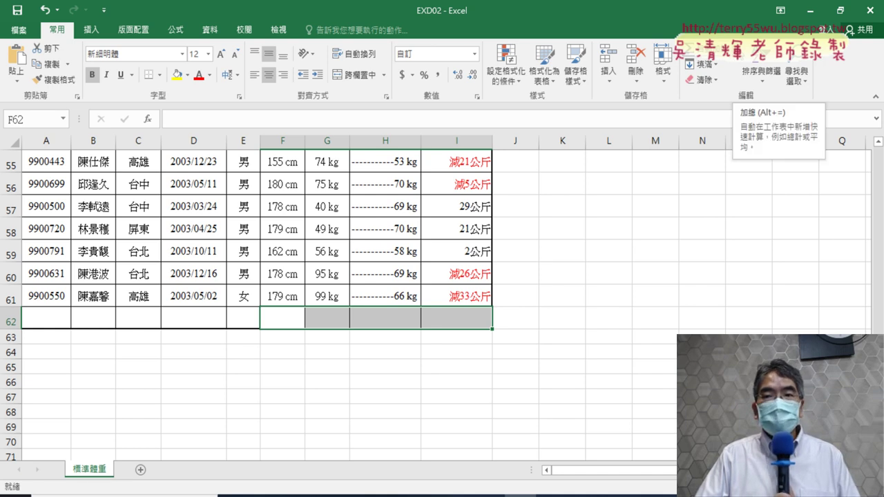
left_click(722, 51)
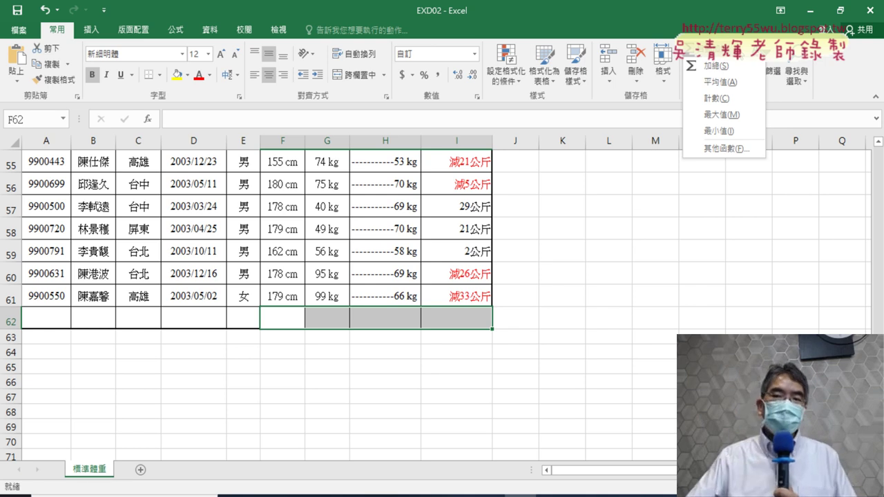
left_click(714, 84)
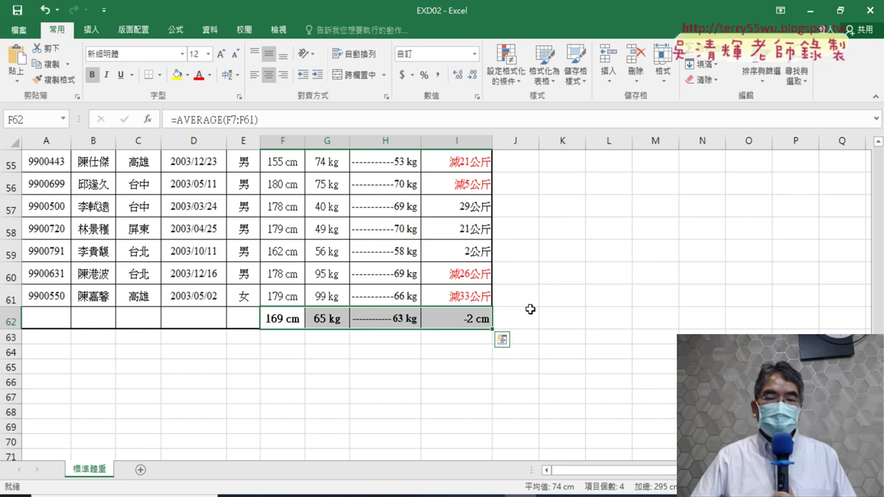
left_click(470, 298)
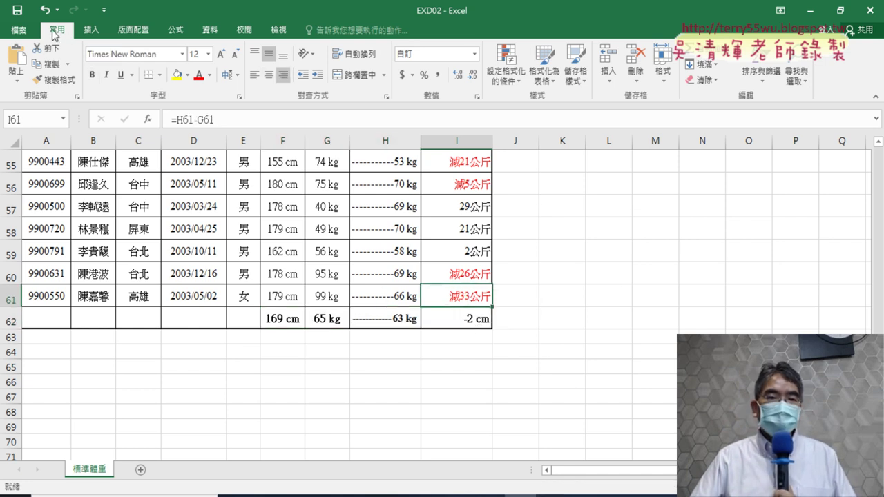
Step: Copy I61's formatting onto I62 with Format Painter so it reads 減2公斤 in red
left_click(50, 81)
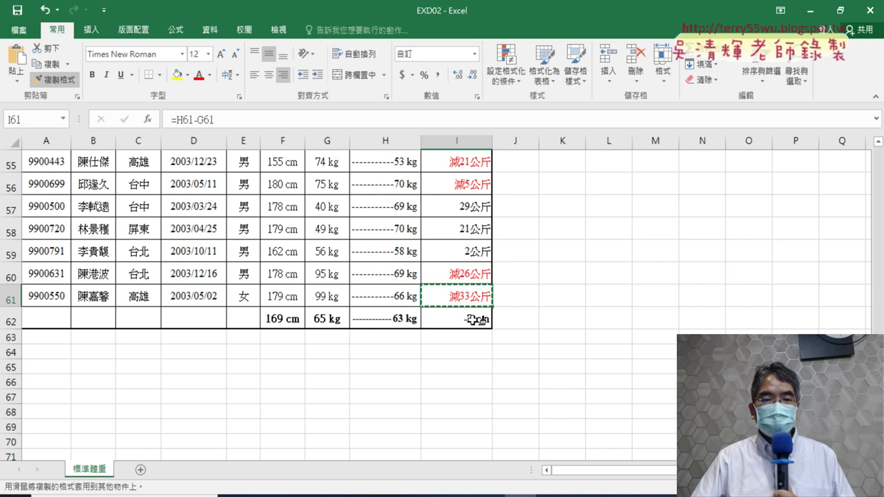
left_click(473, 319)
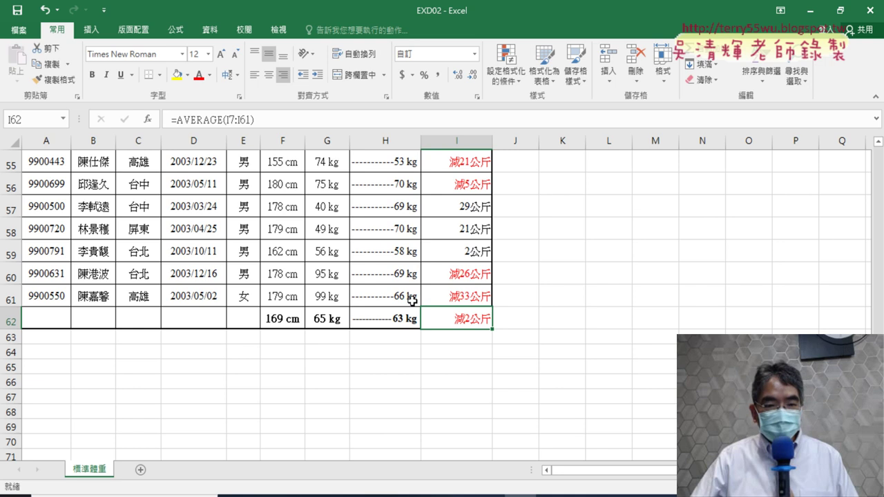
left_click(233, 495)
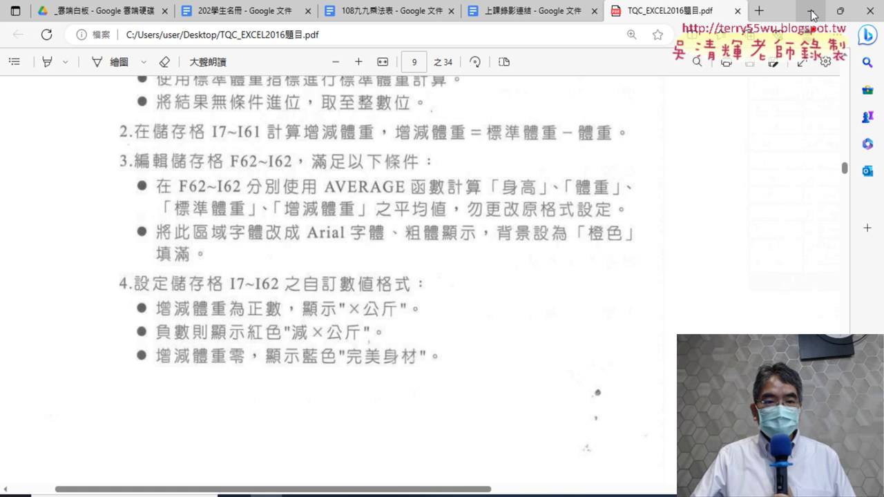
left_click(812, 16)
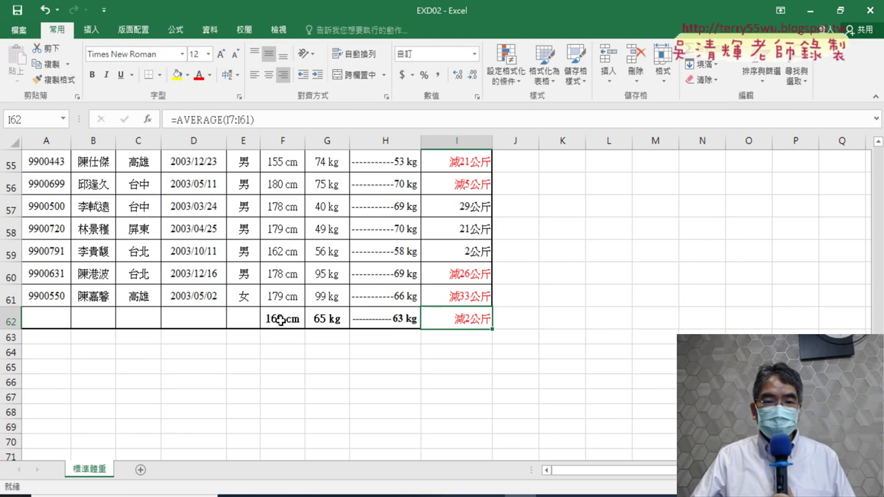
left_click_drag(281, 319, 461, 319)
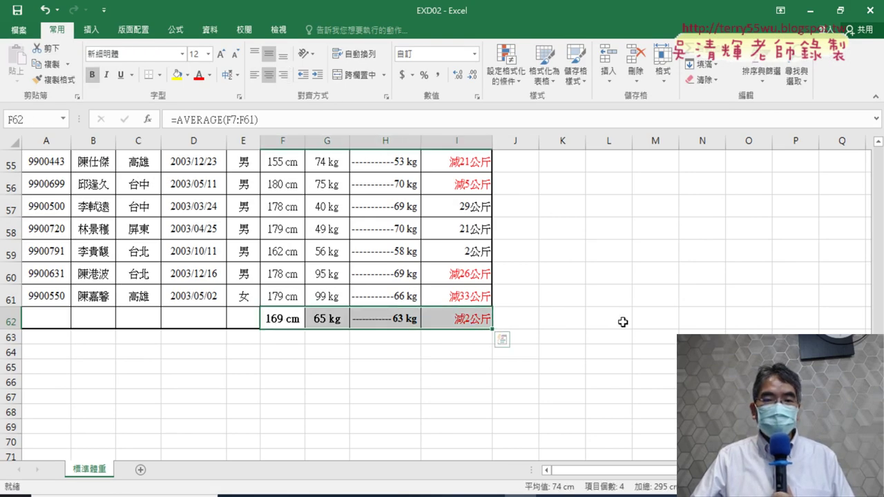
Step: Change the font of the average row F62:I62 to Arial
left_click(183, 54)
scroll(172, 223, "down", 3)
scroll(172, 222, "down", 2)
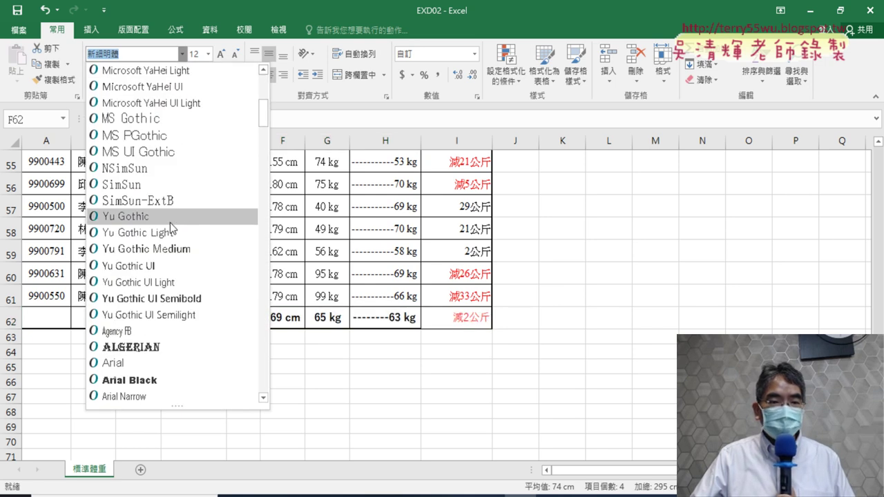
scroll(169, 220, "down", 2)
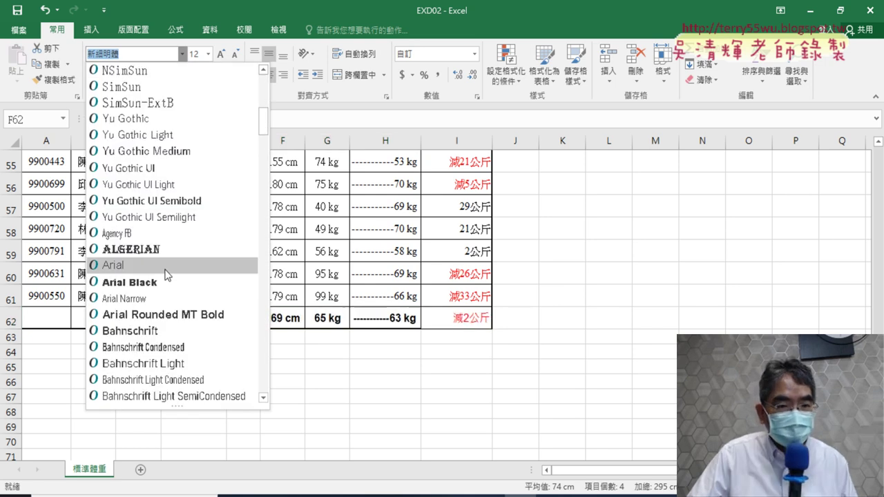
left_click(167, 265)
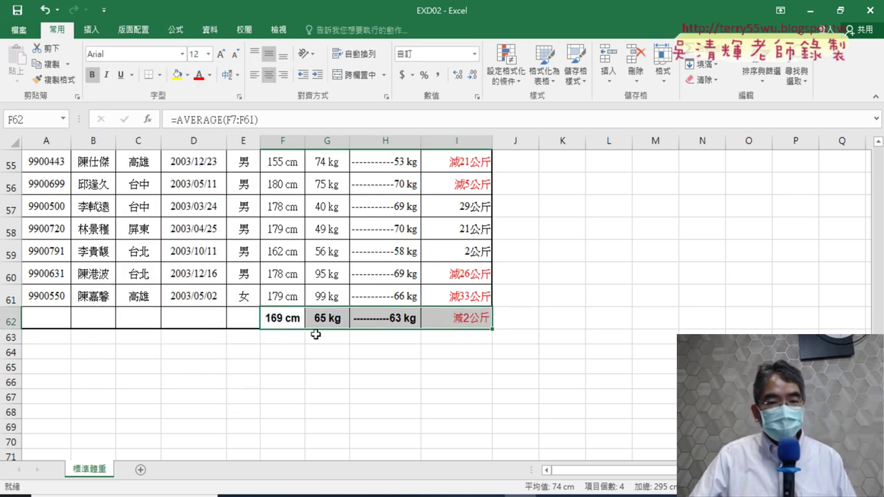
left_click(266, 496)
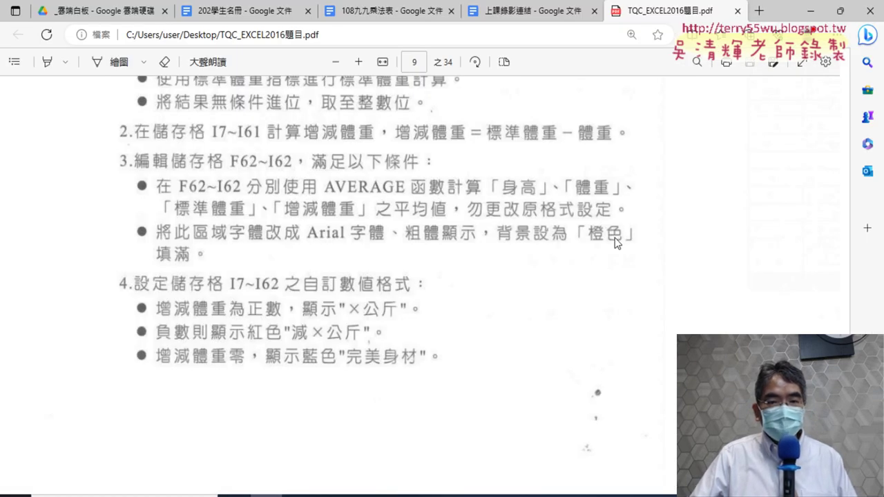
Step: Minimize the exam PDF to get back to the EXD02 workbook
left_click(811, 10)
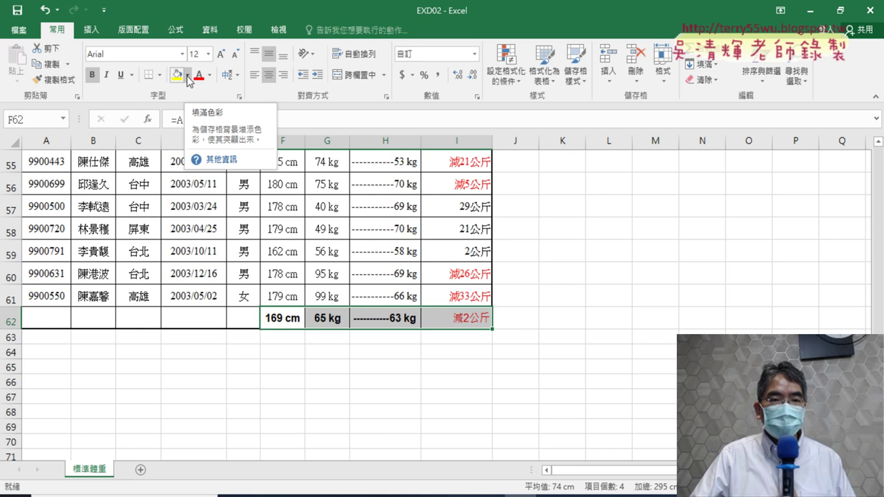
Step: Apply the standard Orange fill color to the average row F62:I62
left_click(188, 76)
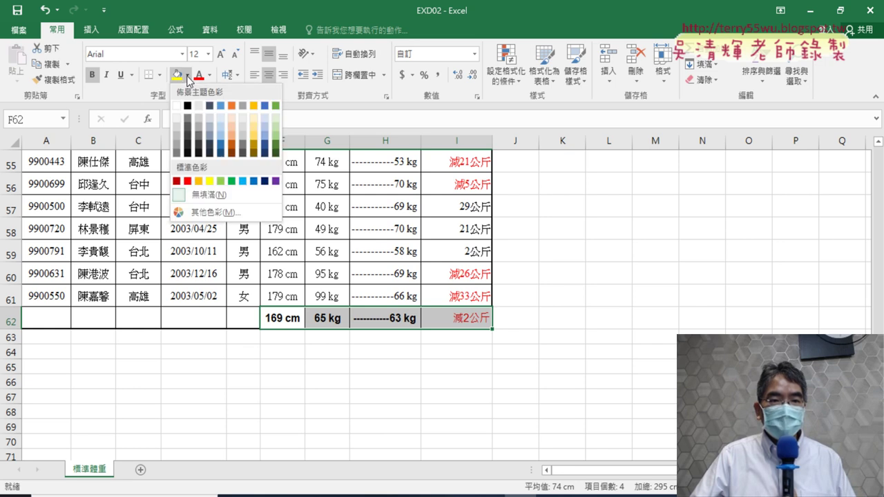
left_click(199, 181)
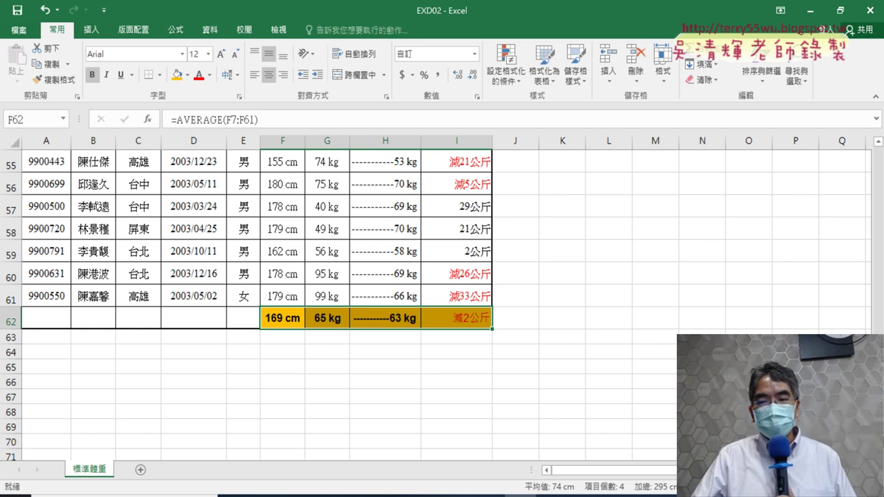
scroll(548, 270, "up", 3)
scroll(548, 270, "up", 11)
scroll(548, 270, "up", 3)
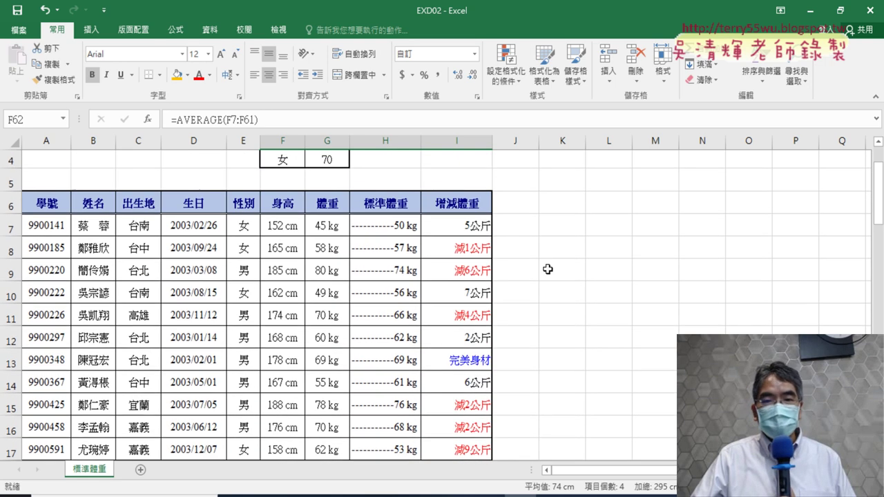
left_click(470, 228)
left_click_drag(877, 200, 878, 212)
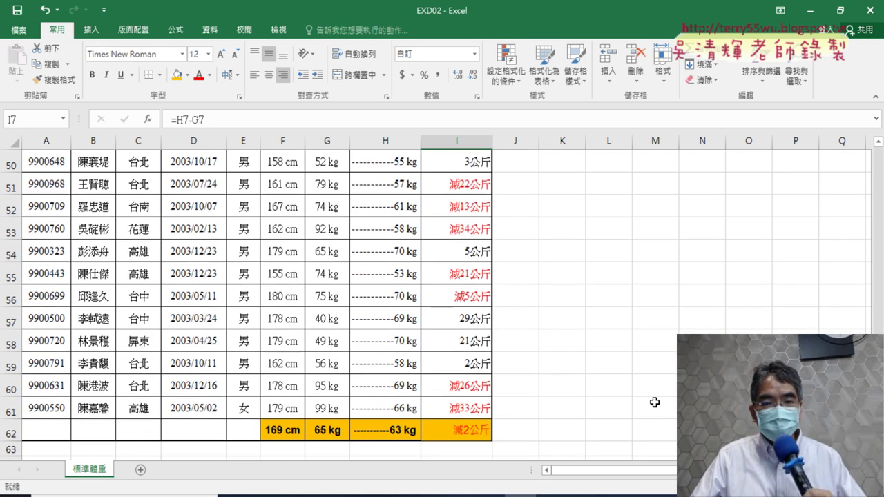
left_click(460, 429, "shift")
right_click(476, 307)
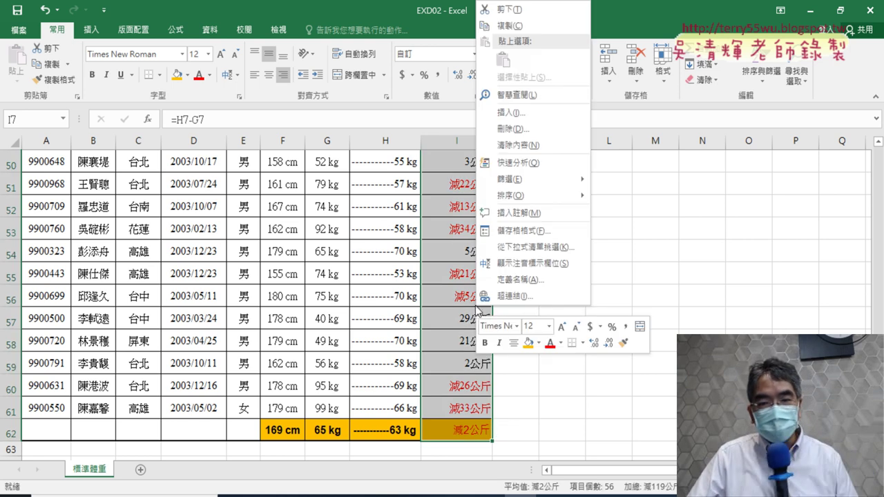
left_click(525, 230)
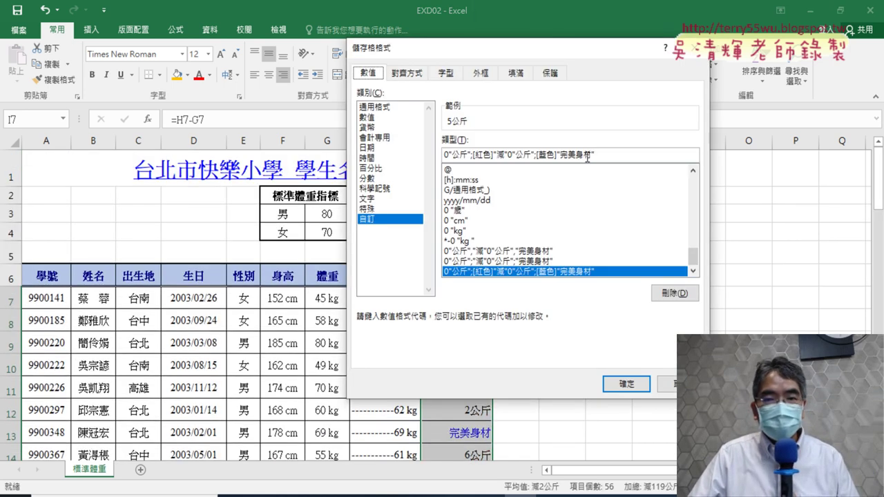
left_click(625, 384)
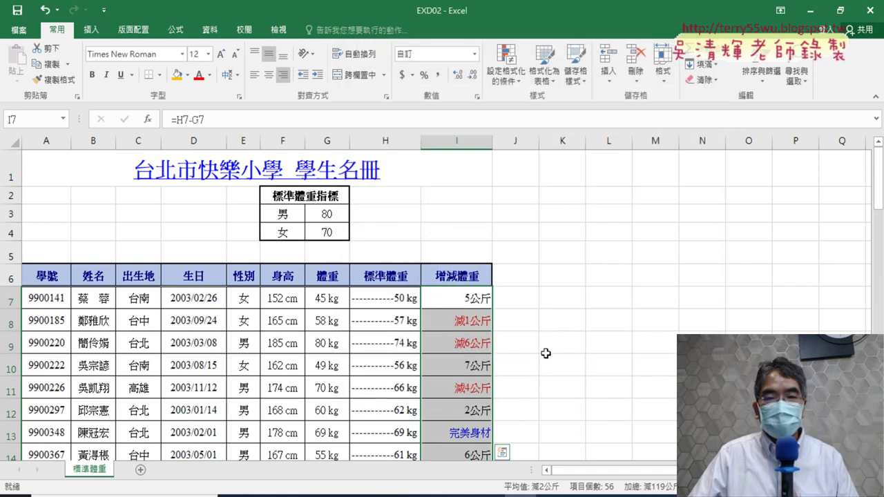
scroll(551, 339, "down", 3)
scroll(551, 339, "down", 3)
scroll(550, 336, "down", 2)
scroll(550, 336, "down", 2)
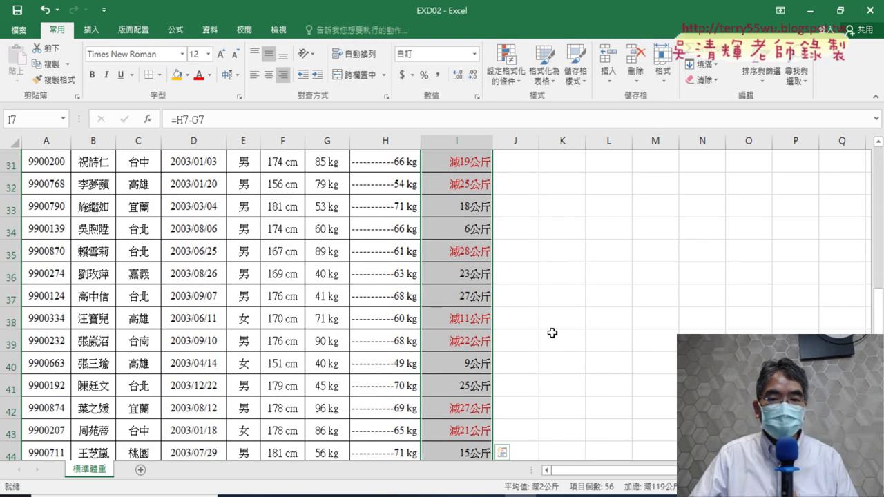
scroll(552, 333, "down", 2)
scroll(552, 333, "down", 3)
scroll(552, 333, "down", 3)
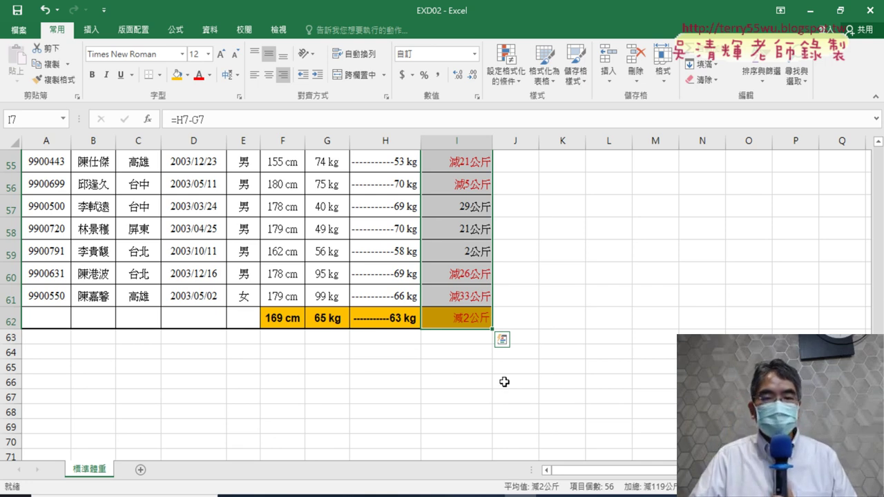
key("Escape")
key("alt+Tab")
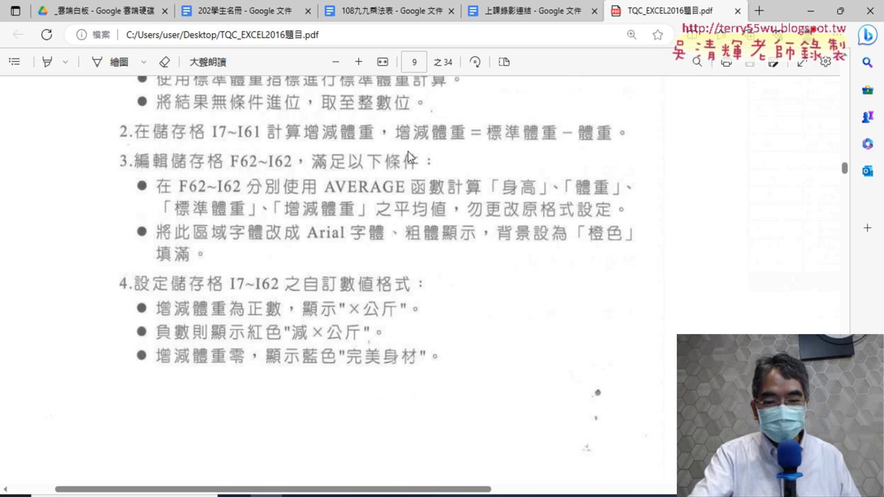
scroll(407, 158, "down", 5)
key("alt+Tab")
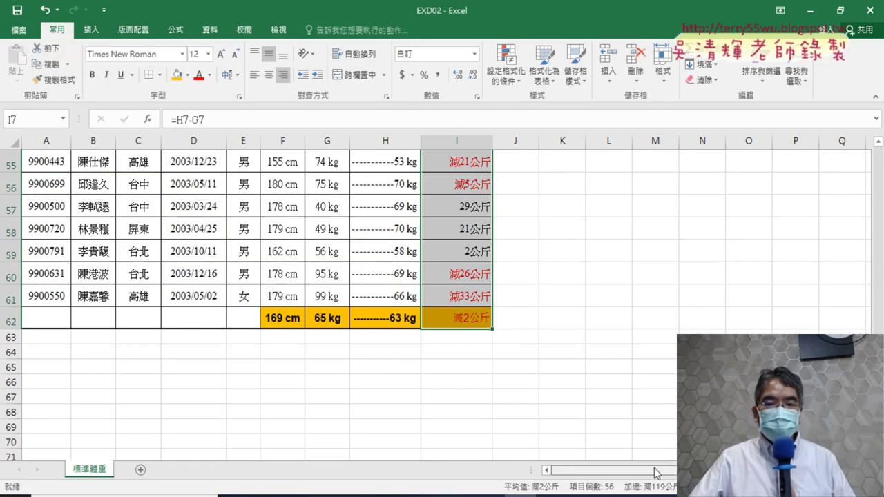
Step: Select the full student table from A6 to I62
scroll(371, 328, "up", 5)
scroll(207, 290, "up", 7)
scroll(95, 241, "up", 6)
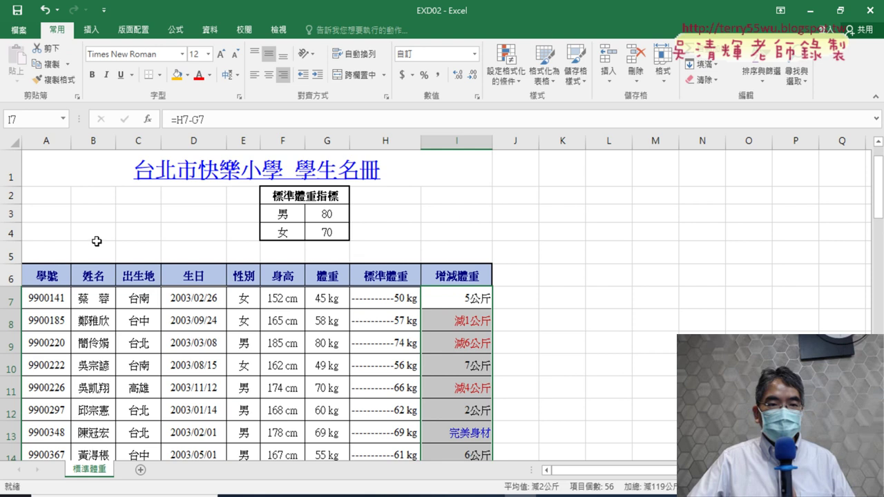
left_click(41, 277)
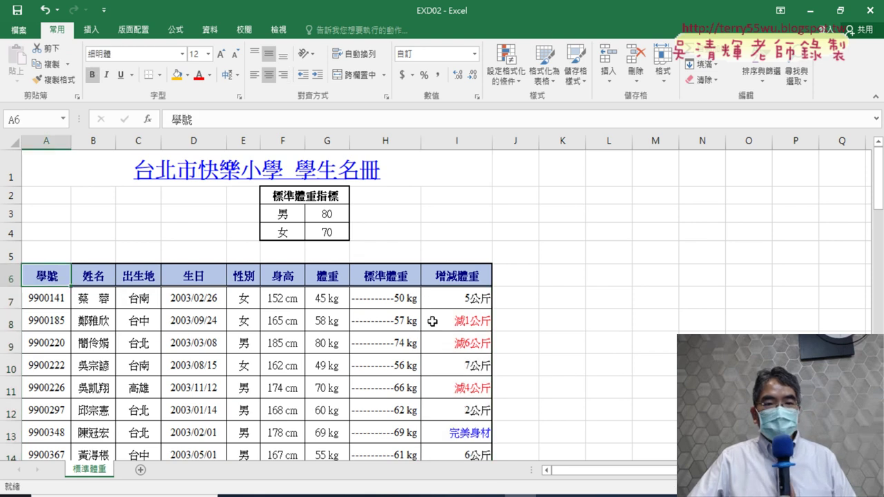
scroll(502, 356, "down", 6)
scroll(501, 356, "down", 8)
scroll(501, 356, "down", 5)
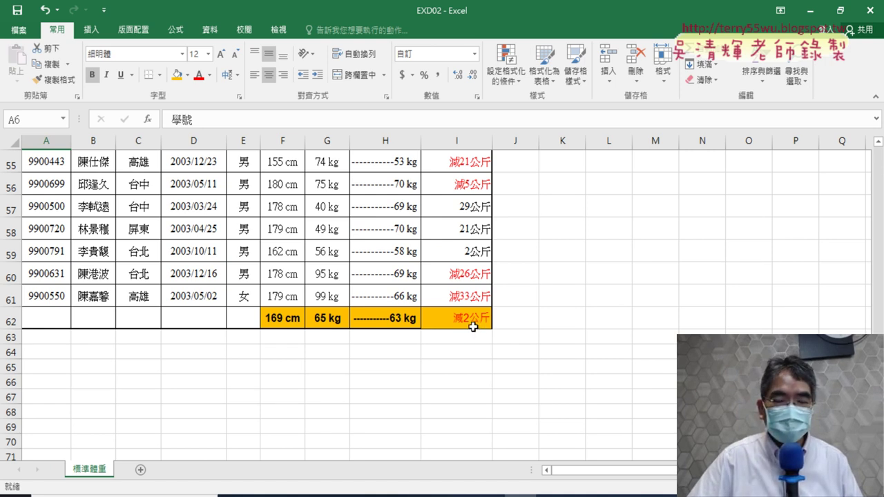
scroll(473, 327, "up", 10)
scroll(364, 312, "up", 6)
scroll(300, 290, "up", 2)
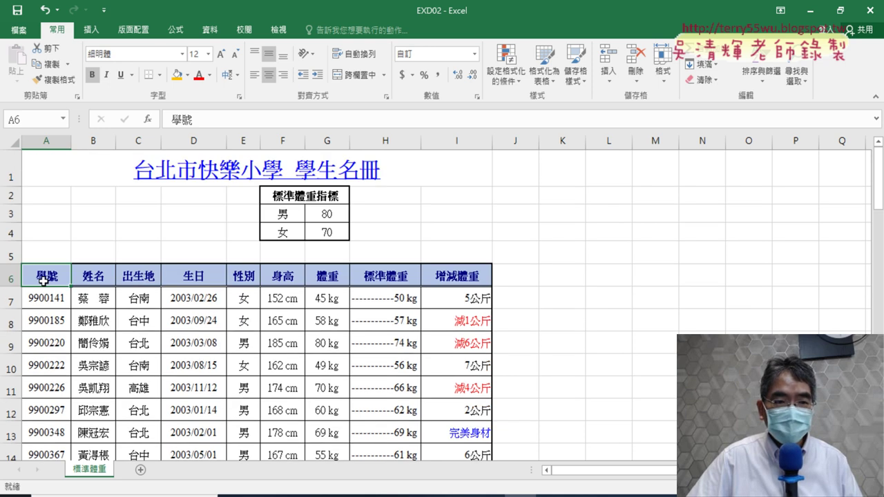
scroll(148, 296, "down", 3)
scroll(414, 339, "down", 6)
scroll(438, 355, "down", 5)
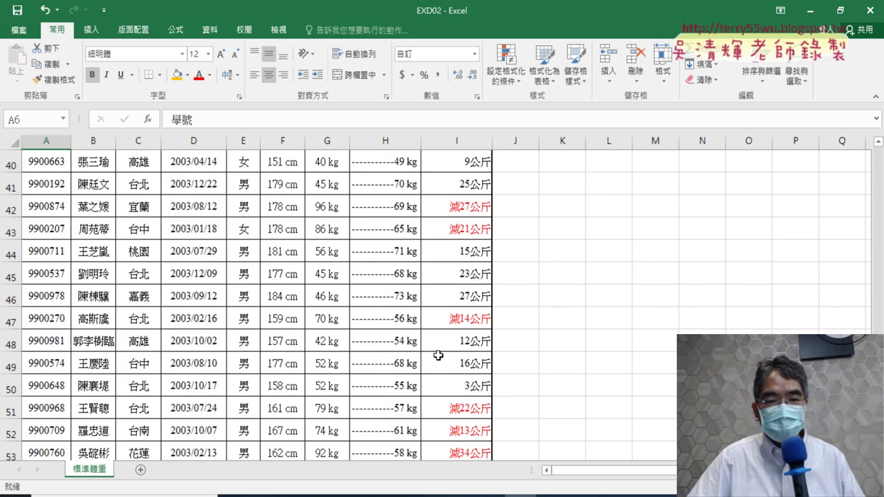
scroll(470, 363, "down", 3)
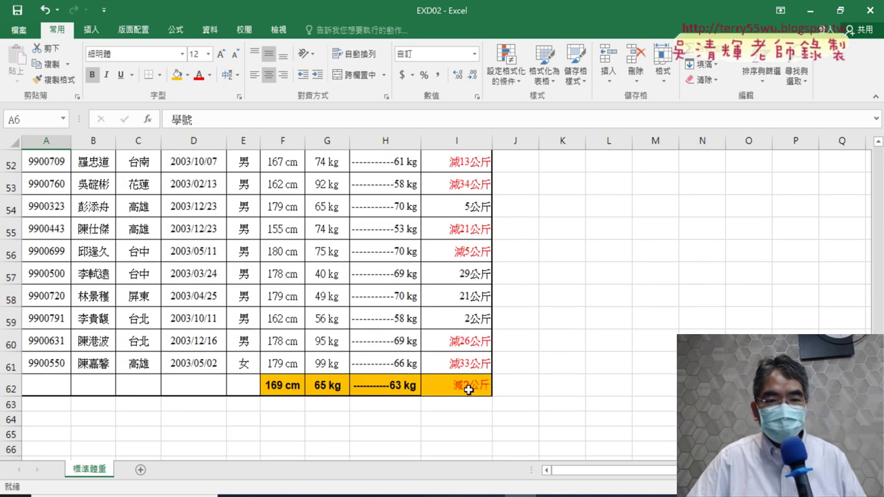
left_click(472, 388, "shift")
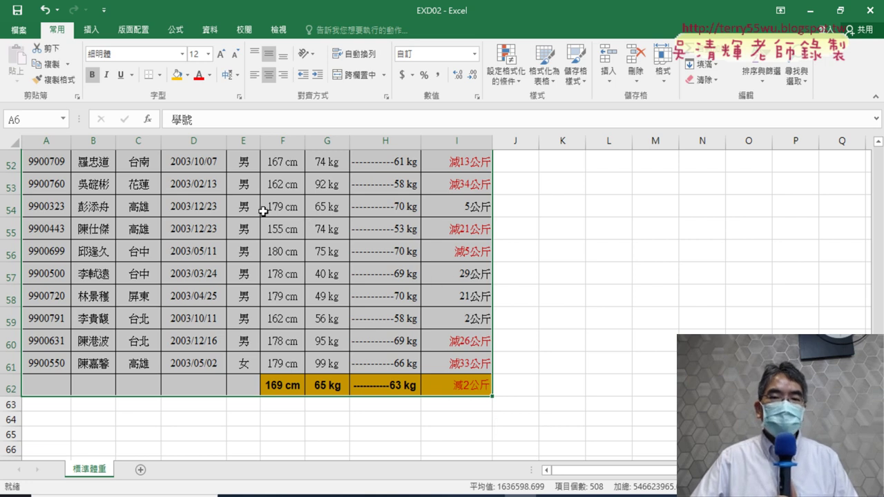
Step: Check the exam PDF's item 5 on naming range A6~I62 「學生名冊」
scroll(269, 279, "up", 4)
scroll(269, 279, "up", 5)
scroll(267, 277, "up", 8)
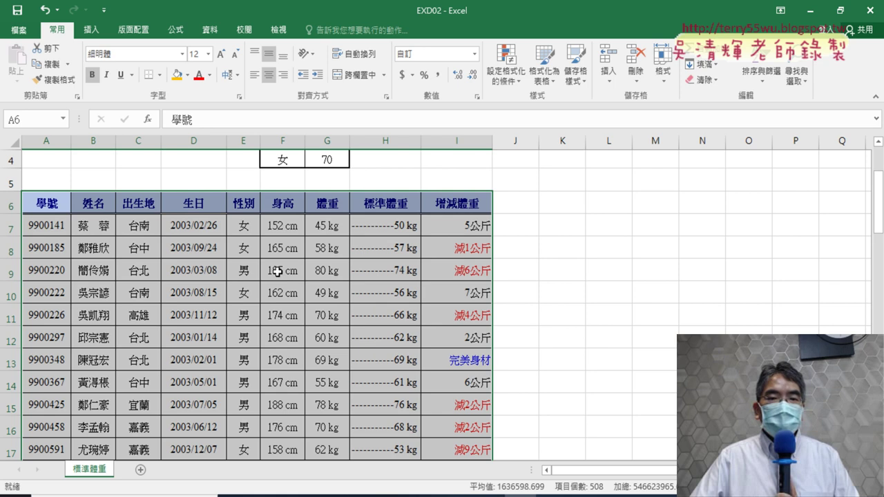
scroll(267, 276, "down", 1)
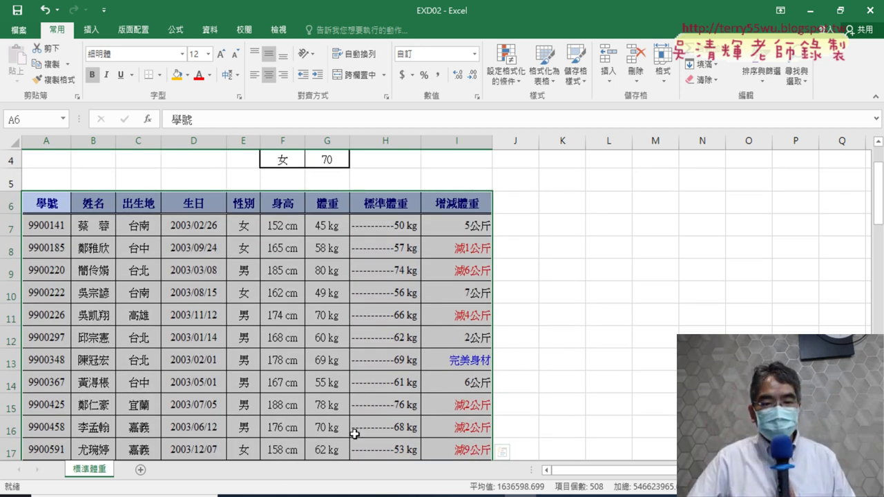
left_click(273, 492)
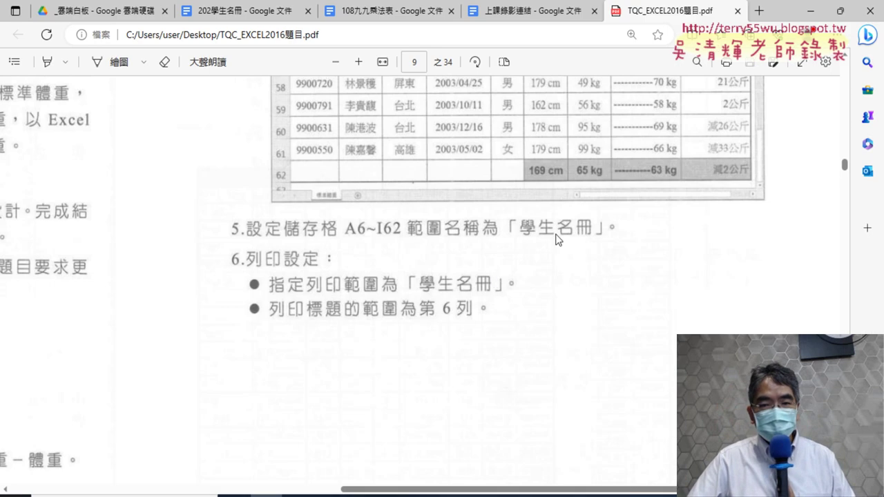
Step: Back in Excel, highlight the Name Box with on-screen annotations, then clear them
key("alt+Tab")
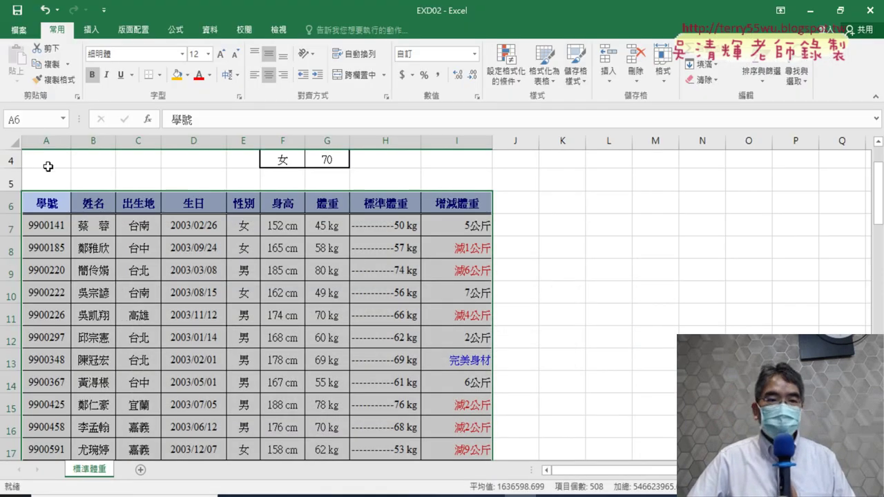
left_click(31, 120)
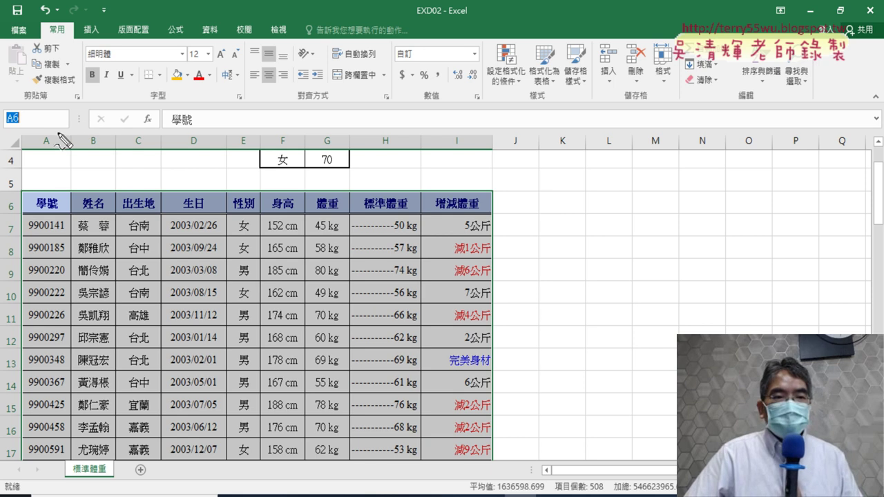
left_click_drag(65, 134, 56, 138)
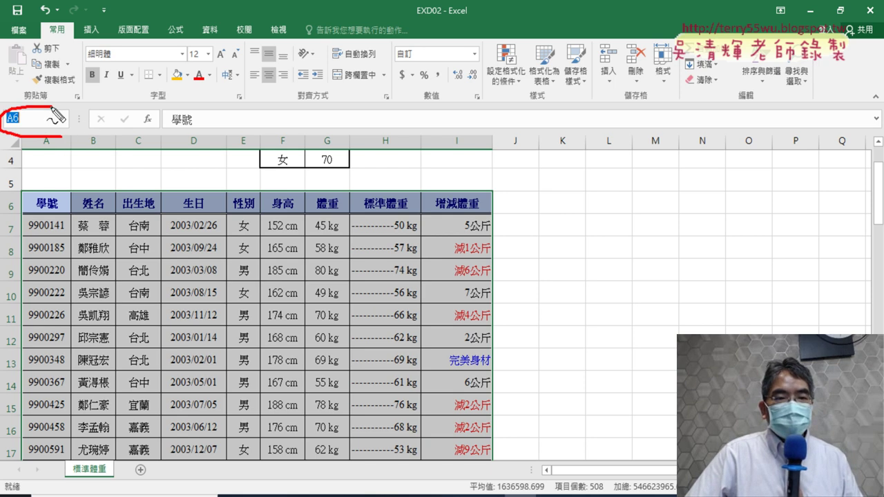
left_click_drag(220, 185, 76, 133)
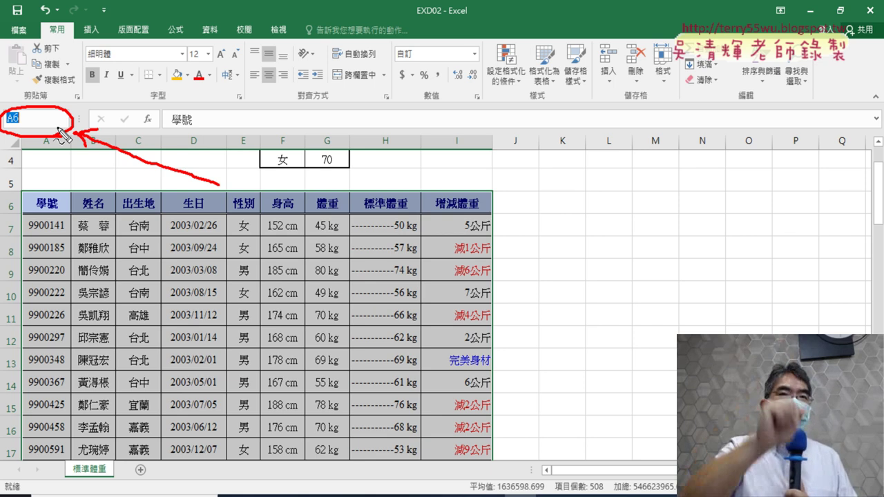
key("Escape")
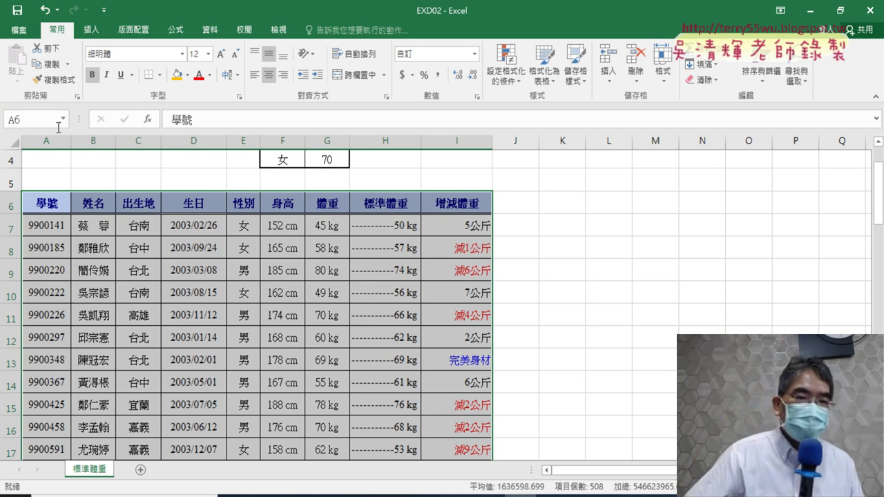
Step: Define the name 學生名冊 for A6:I62 through the Name Box
left_click(36, 123)
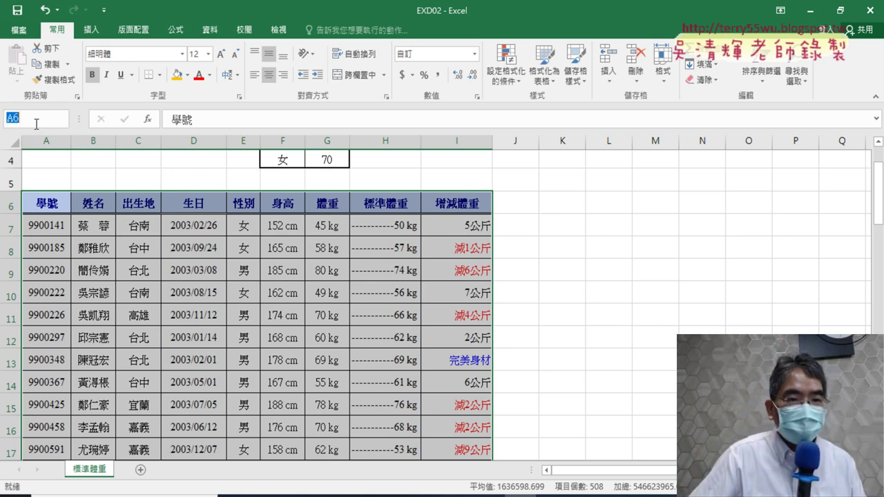
type("工")
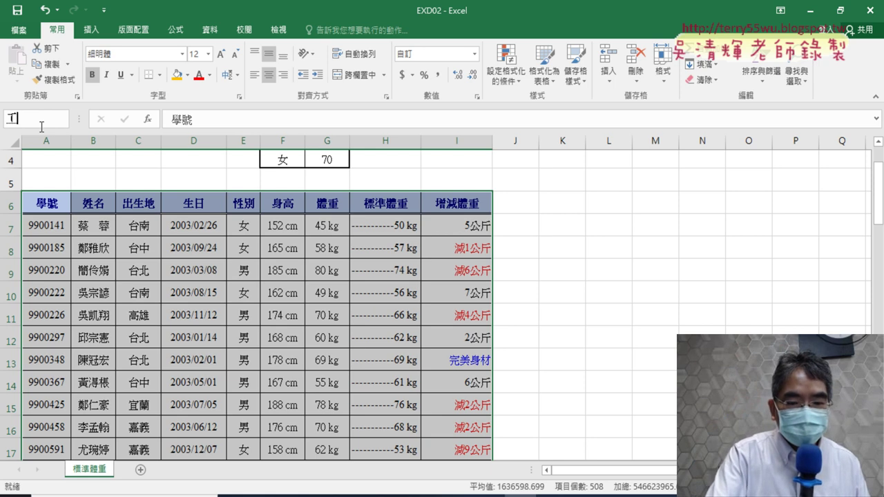
type("學")
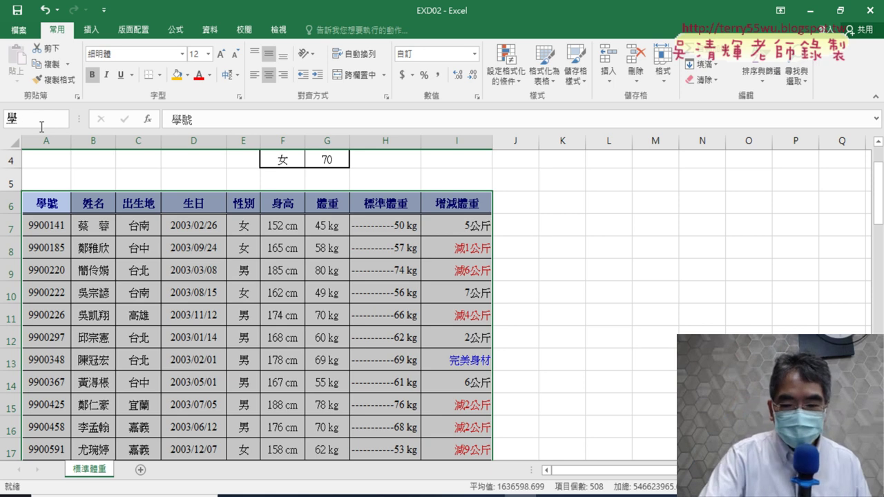
type("生ㄇㄧ")
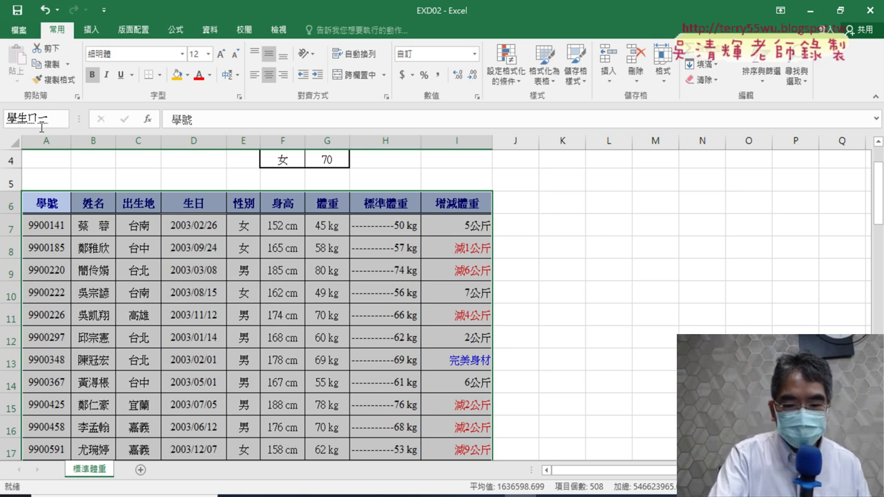
type("ㄥ明")
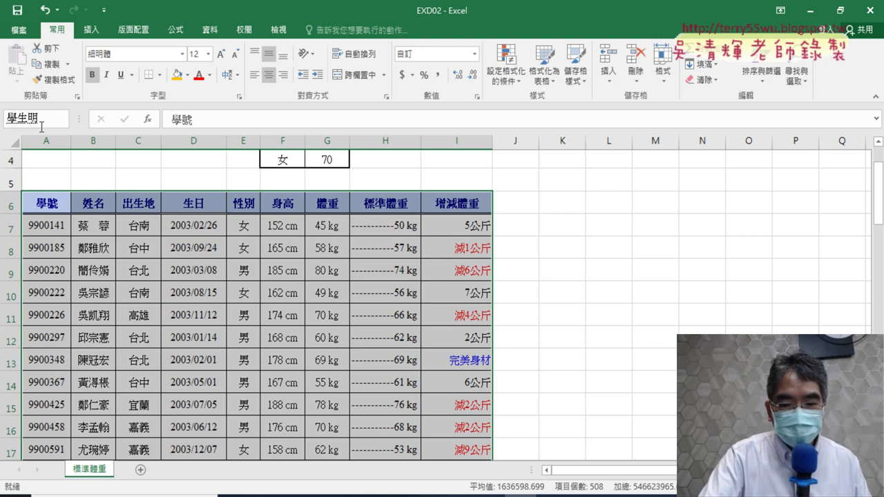
type("冊")
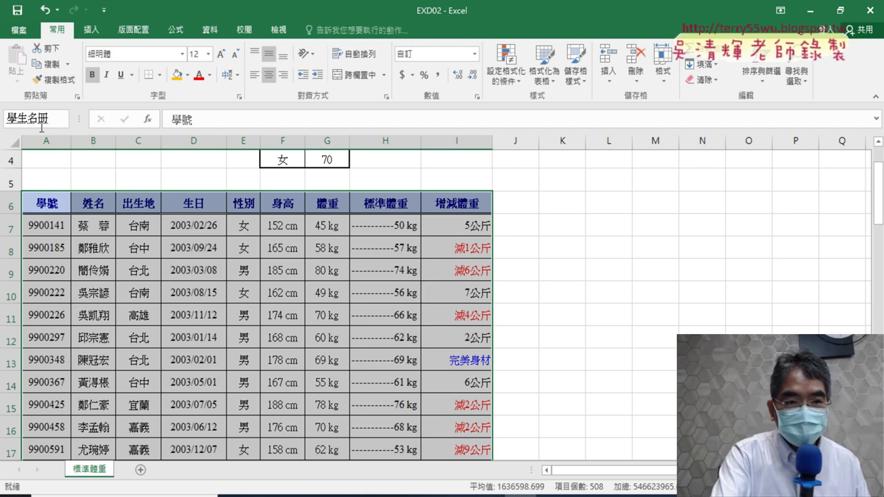
key("Return")
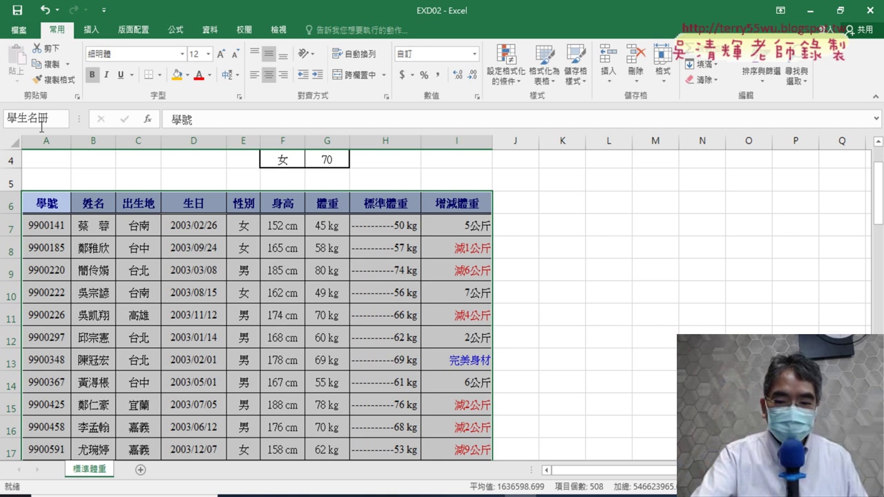
key("Return")
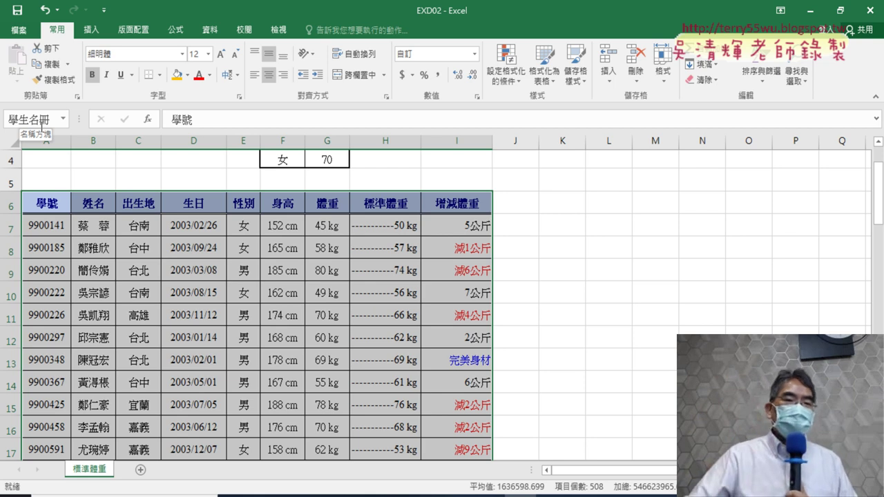
left_click(176, 31)
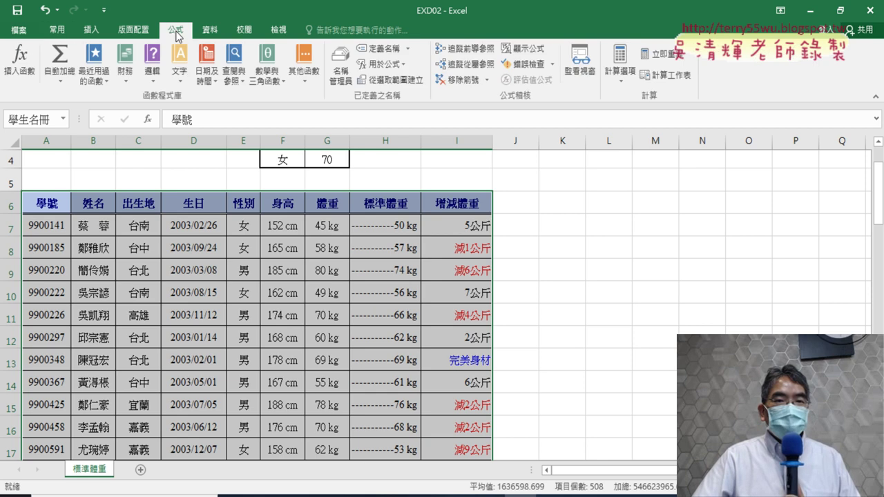
left_click(341, 76)
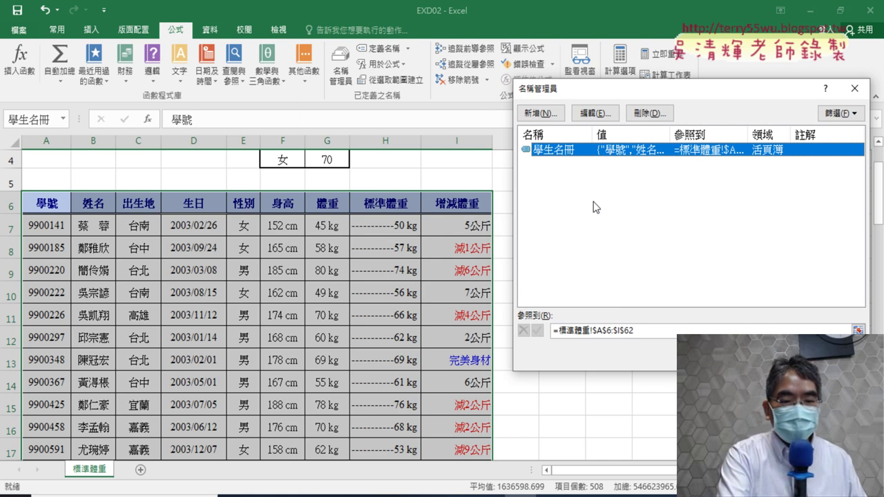
mouse_move(568, 164)
left_mouse_down()
mouse_move(546, 163)
mouse_move(595, 160)
left_mouse_up()
left_click_drag(351, 97, 340, 97)
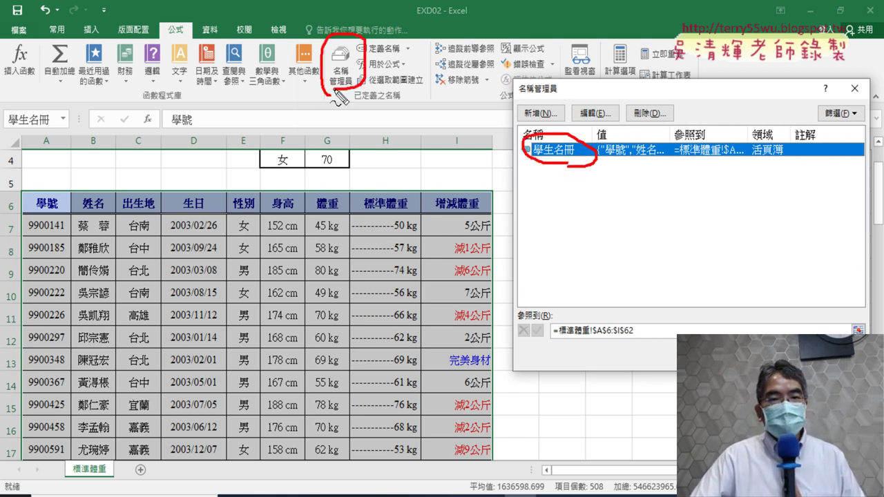
left_click_drag(195, 41, 307, 84)
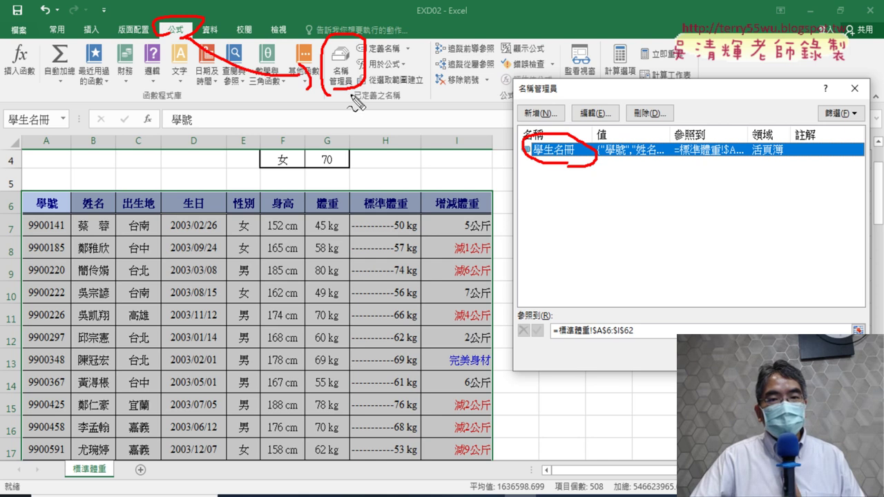
mouse_move(363, 102)
left_mouse_down()
mouse_move(515, 152)
mouse_move(503, 166)
left_mouse_up()
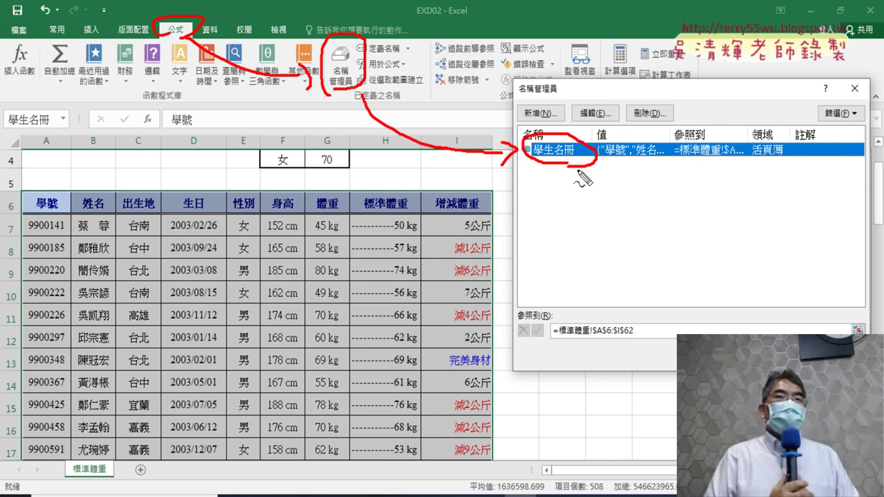
mouse_move(588, 174)
left_mouse_down()
mouse_move(606, 311)
mouse_move(627, 295)
left_mouse_up()
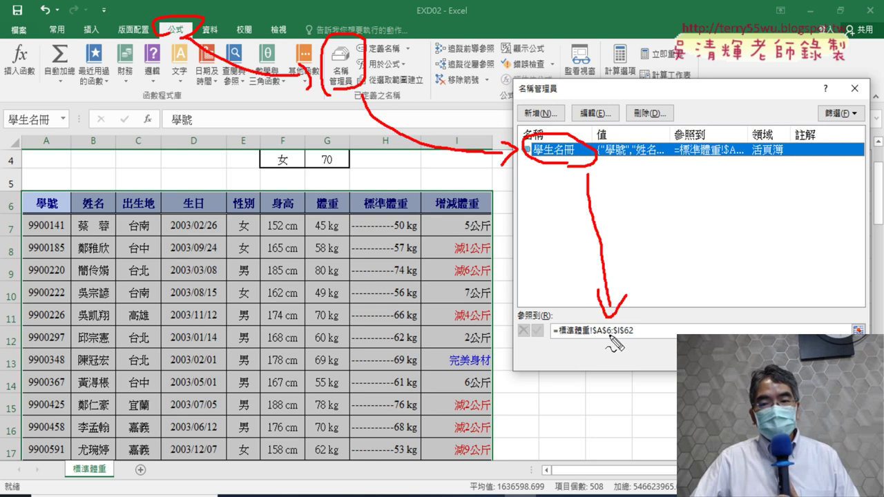
left_click_drag(592, 339, 643, 339)
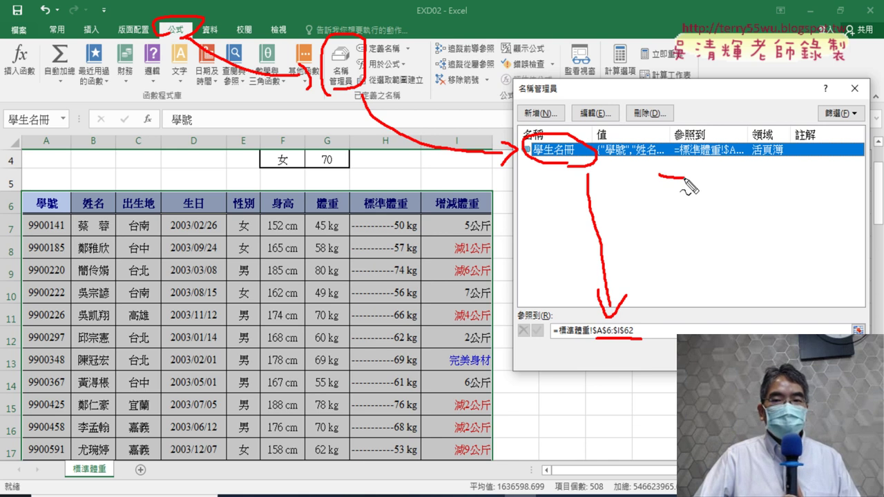
mouse_move(686, 177)
left_mouse_down()
mouse_move(662, 218)
mouse_move(686, 194)
mouse_move(719, 195)
mouse_move(699, 220)
mouse_move(636, 183)
mouse_move(760, 162)
mouse_move(708, 231)
mouse_move(716, 238)
left_mouse_up()
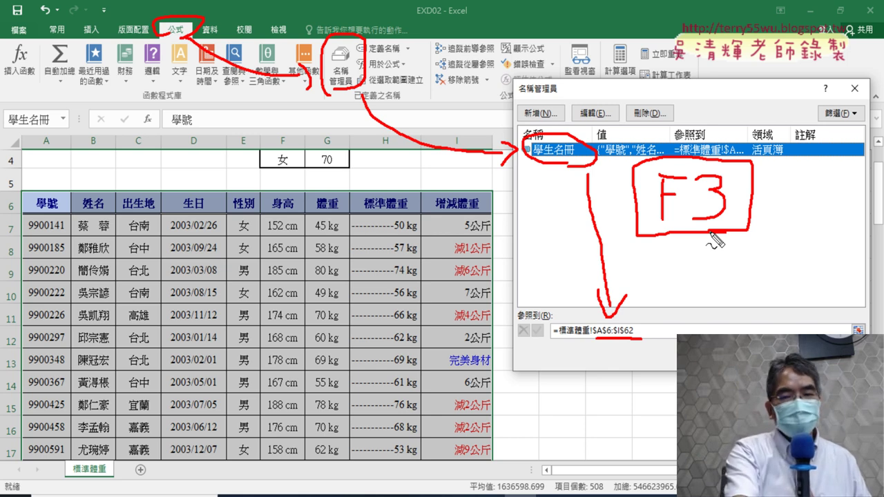
key("Escape")
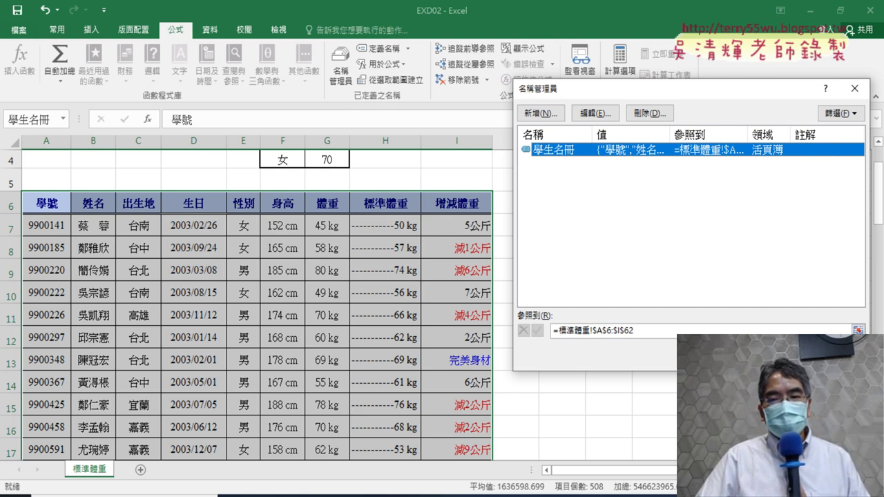
Step: Close Name Manager and review the exam's print instructions in the PDF
key("Escape")
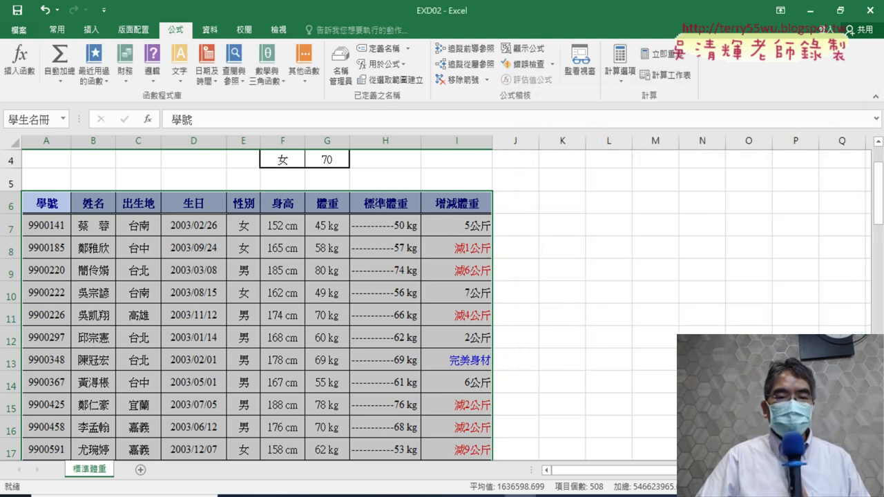
key("alt+Tab")
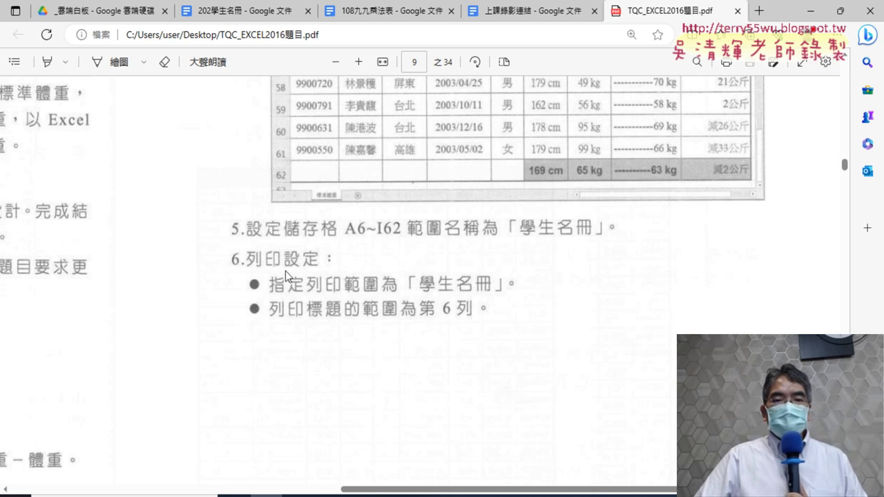
left_click(810, 20)
scroll(370, 318, "up", 2)
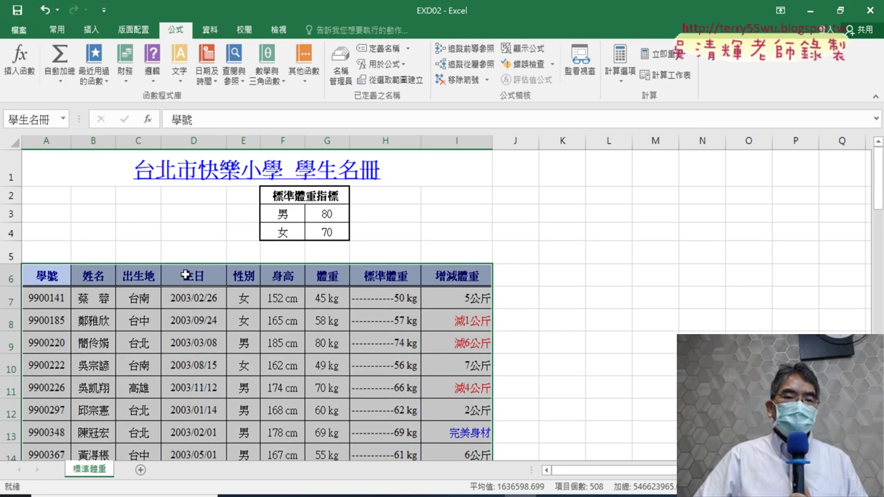
Step: Open Page Setup from Page Layout and show the sheet's two-page print preview
left_click(138, 235)
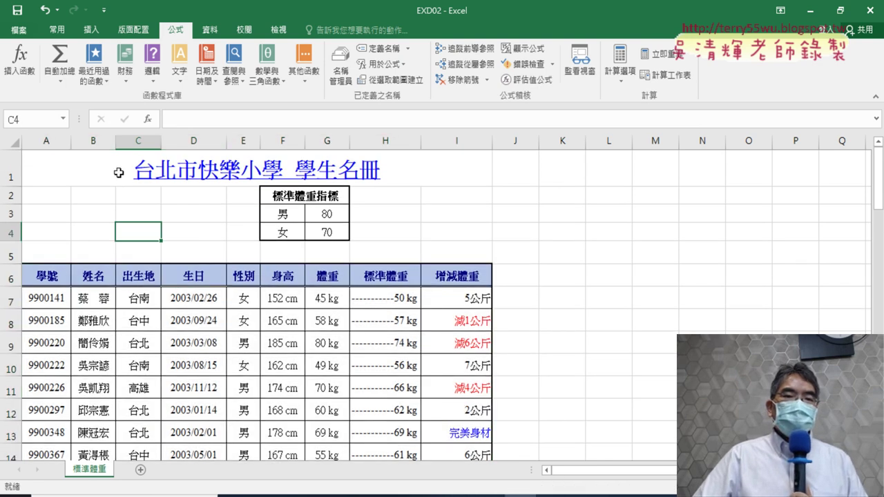
left_click(142, 35)
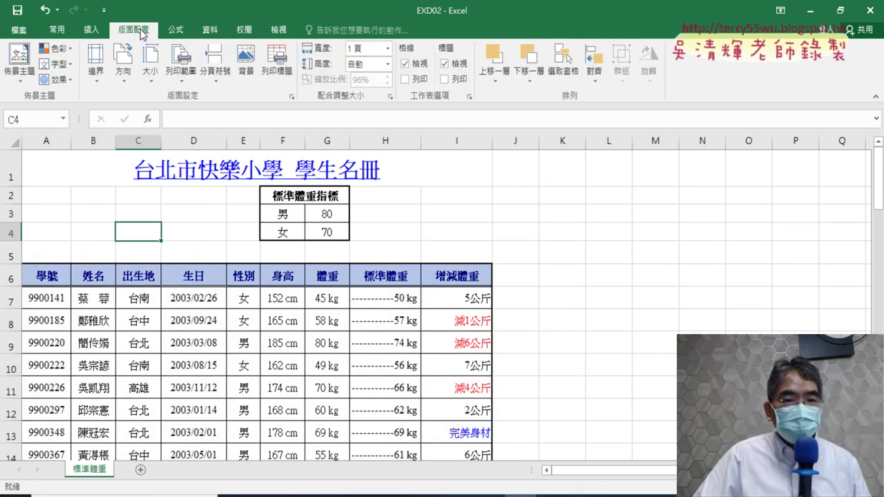
left_click(292, 96)
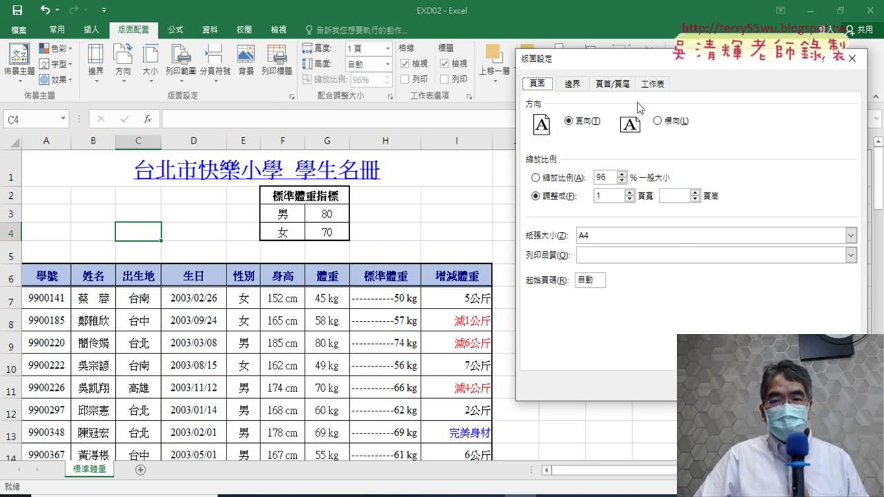
key("alt+w")
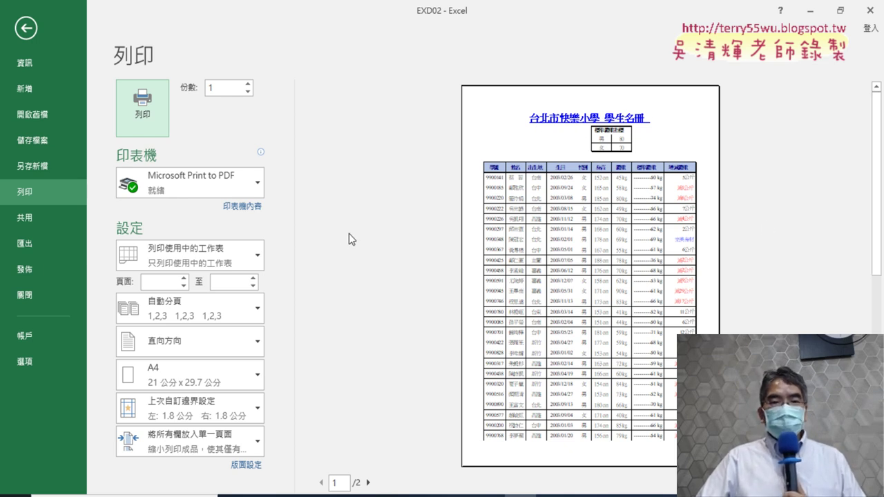
Step: Scroll between preview pages 1 and 2, then return to the 標準體重 worksheet
scroll(662, 371, "down", 1)
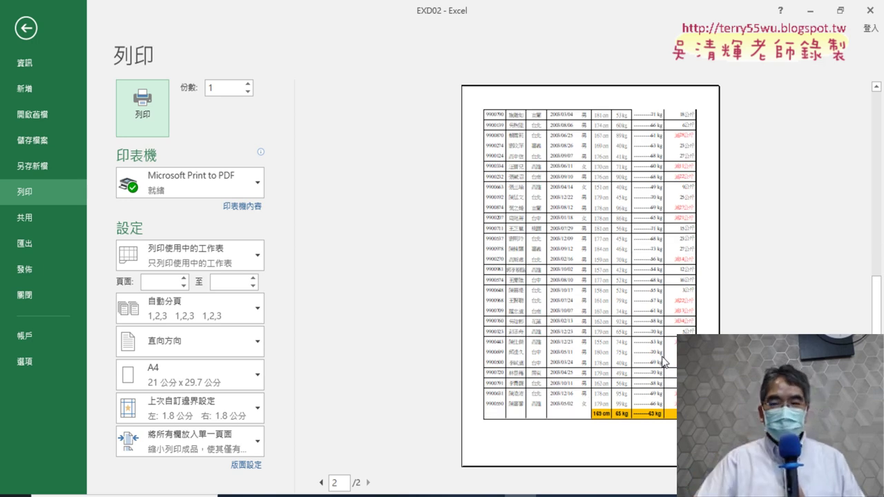
scroll(664, 363, "up", 2)
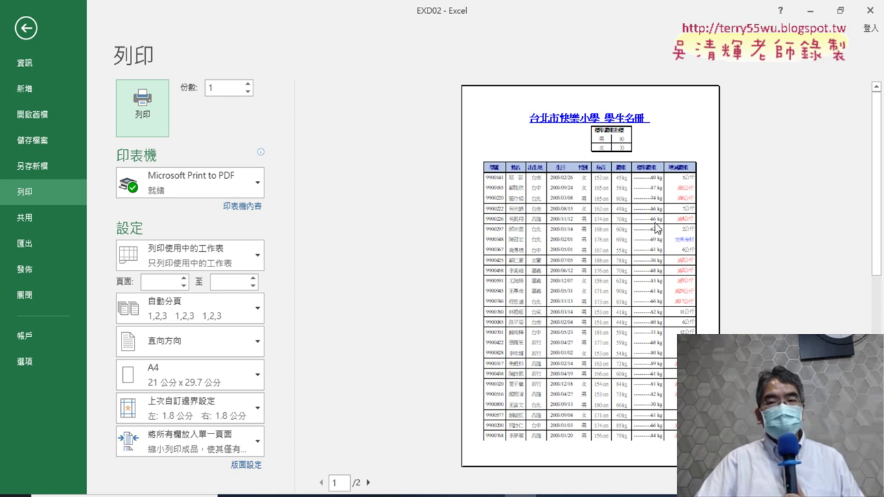
scroll(656, 228, "down", 2)
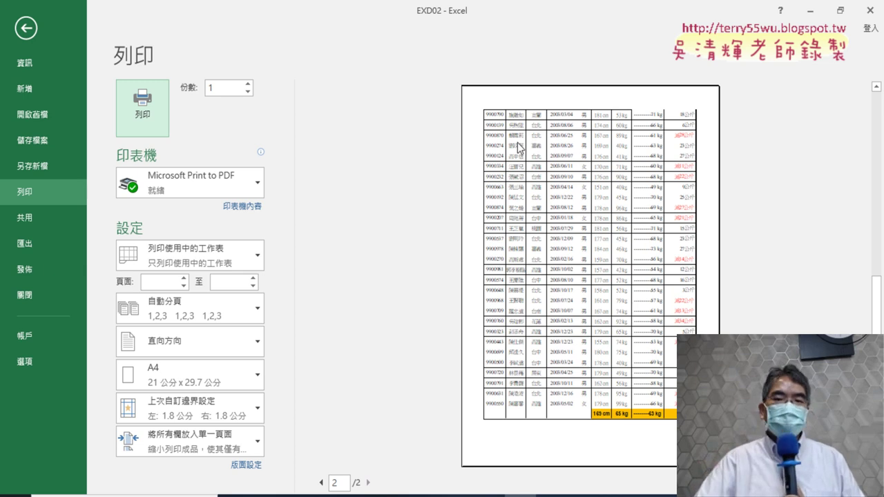
scroll(516, 147, "up", 2)
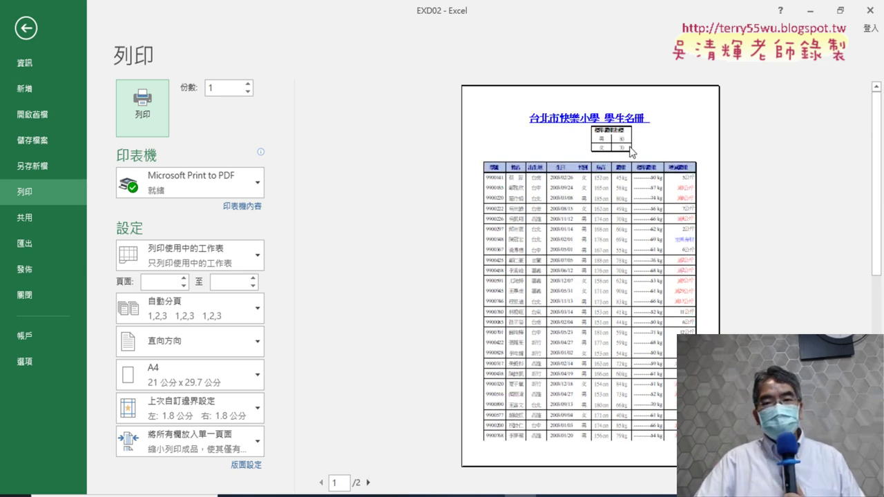
scroll(519, 178, "down", 2)
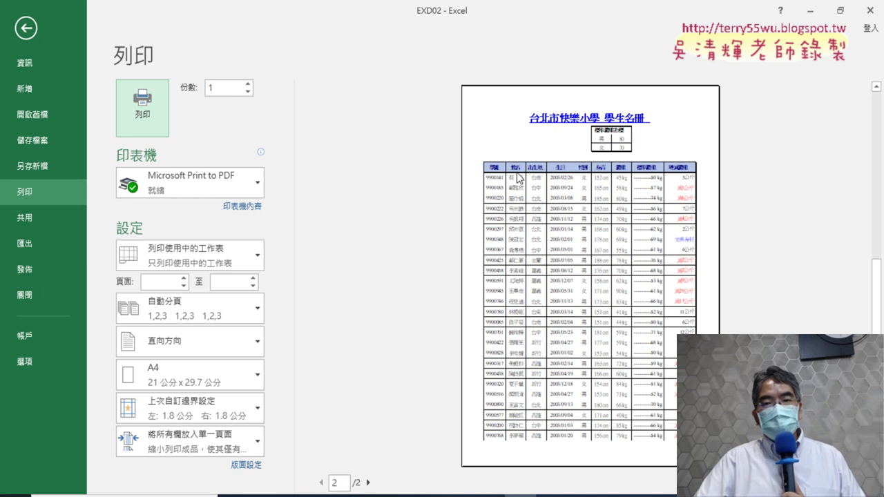
left_click(25, 29)
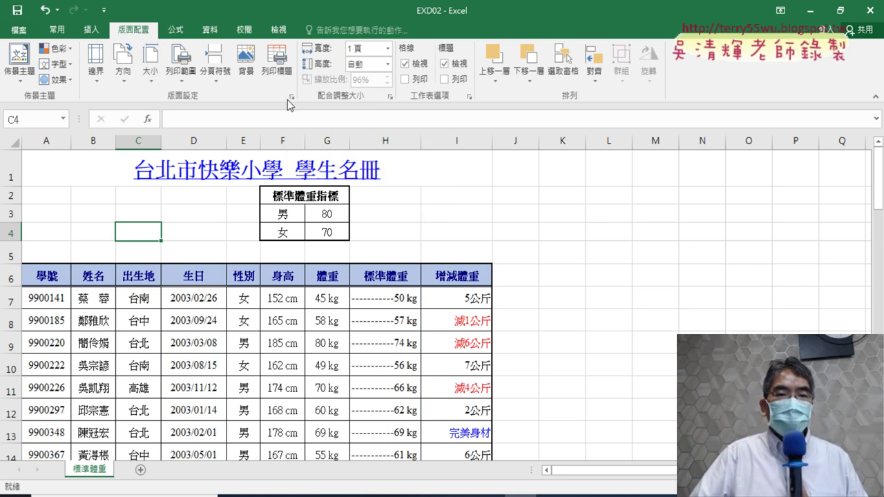
Step: Open Page Setup showing A4 portrait at 1 page wide, move it aside, and annotate briefly
left_click(292, 98)
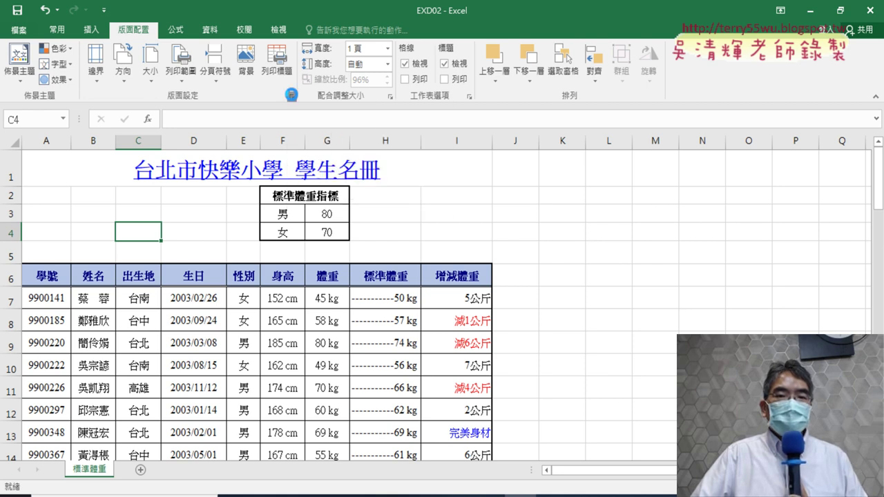
left_click_drag(631, 64, 234, 128)
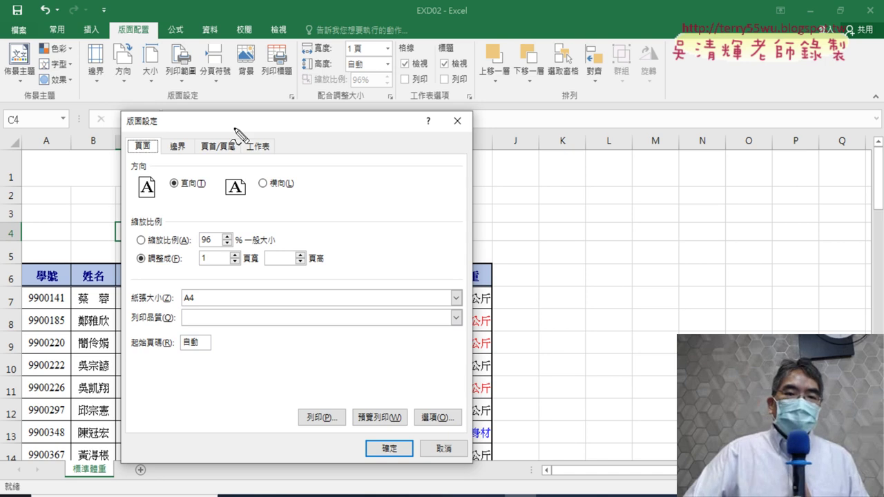
left_click_drag(159, 31, 164, 21)
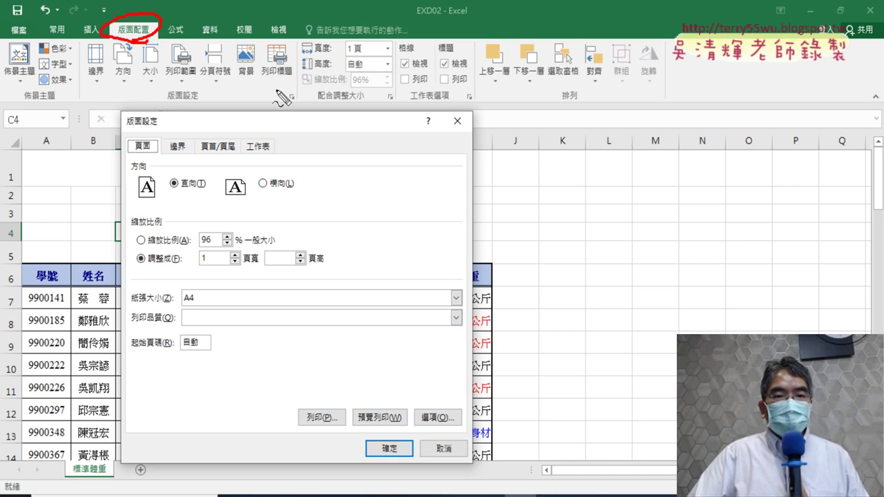
mouse_move(299, 86)
left_mouse_down()
mouse_move(290, 108)
mouse_move(211, 114)
left_mouse_up()
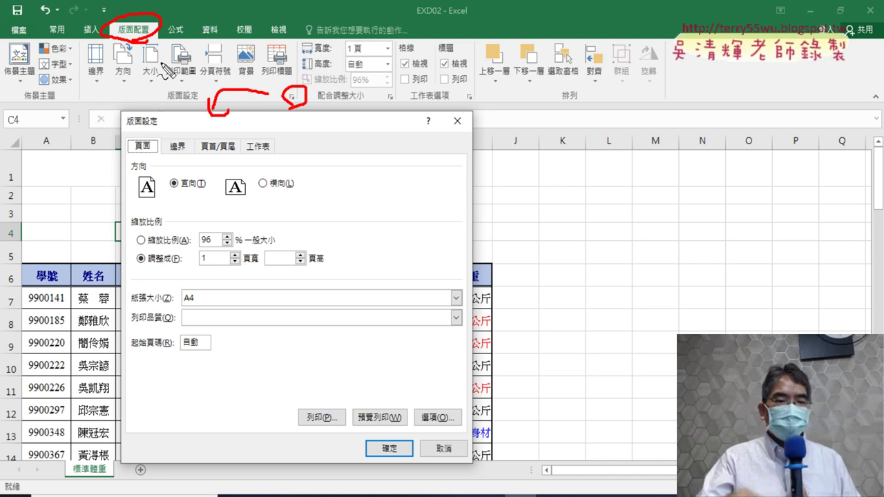
key("Escape")
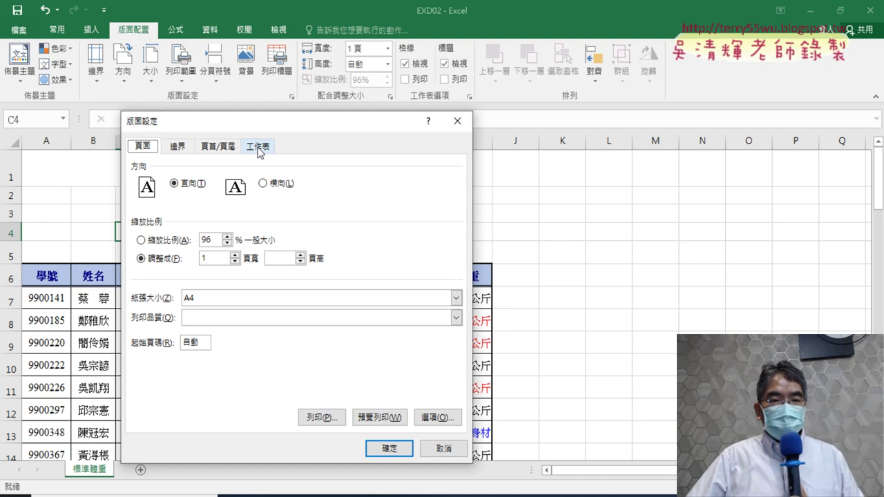
Step: In Page Setup's Sheet tab, set the print area to 學生名冊 via F3, then check the PDF
left_click(260, 148)
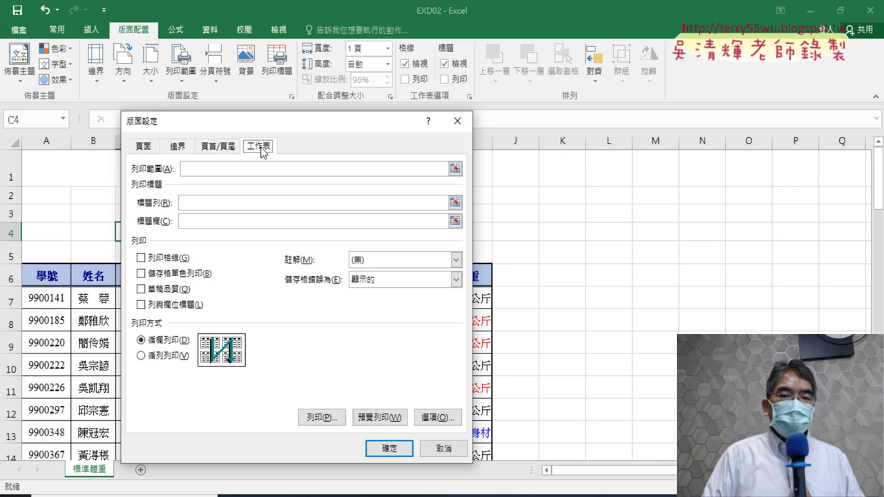
left_click(216, 167)
left_click_drag(292, 121, 589, 123)
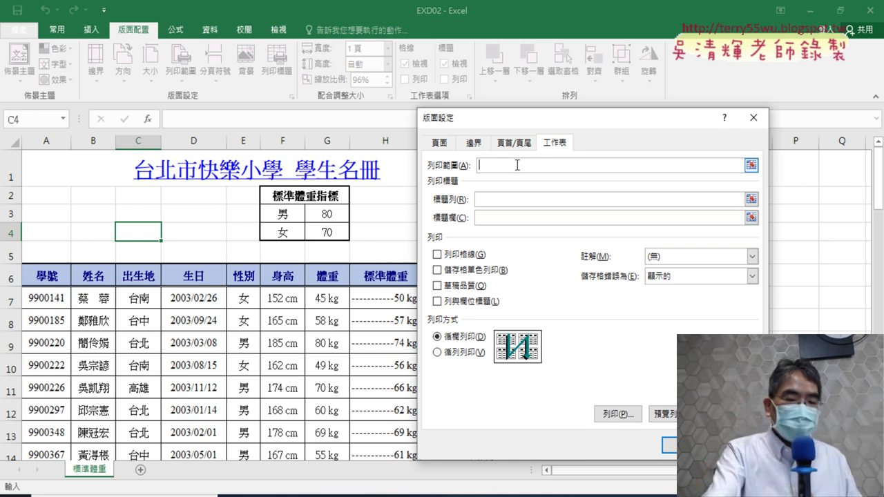
key("F3")
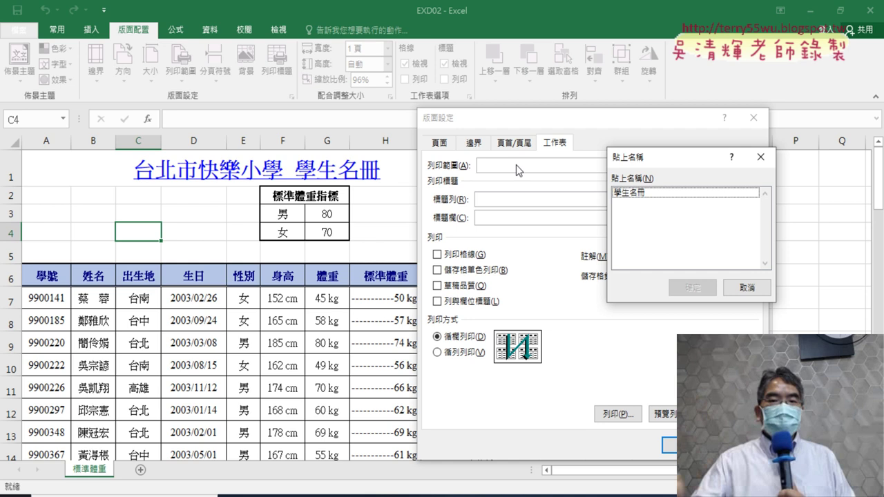
left_click(643, 193)
left_click(695, 293)
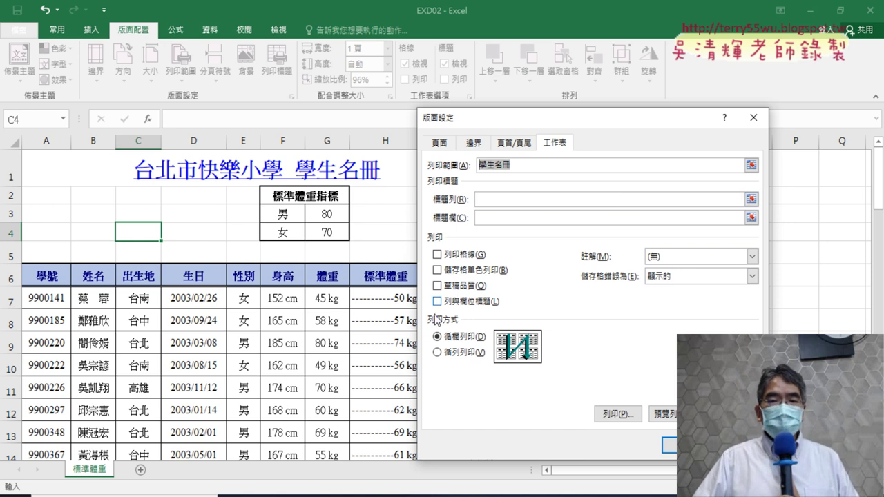
key("alt+Tab")
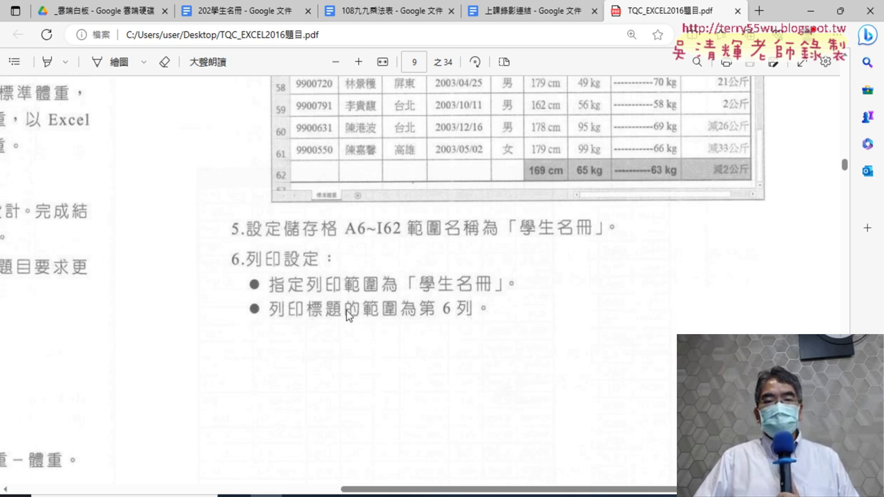
Step: Minimize the PDF and click into Page Setup's Rows to repeat at top box
left_click(811, 11)
left_click(490, 199)
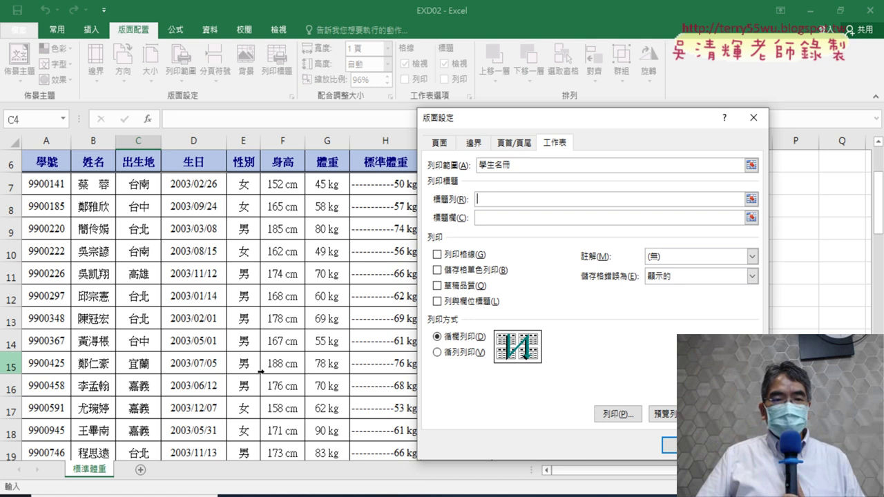
Step: Set rows to repeat at top to $6:$6 and open the print preview
scroll(198, 311, "up", 1)
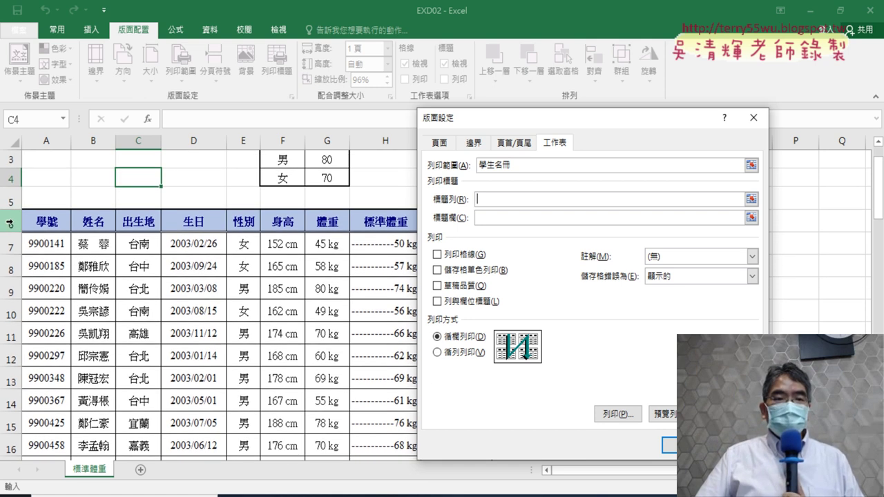
left_click(10, 222)
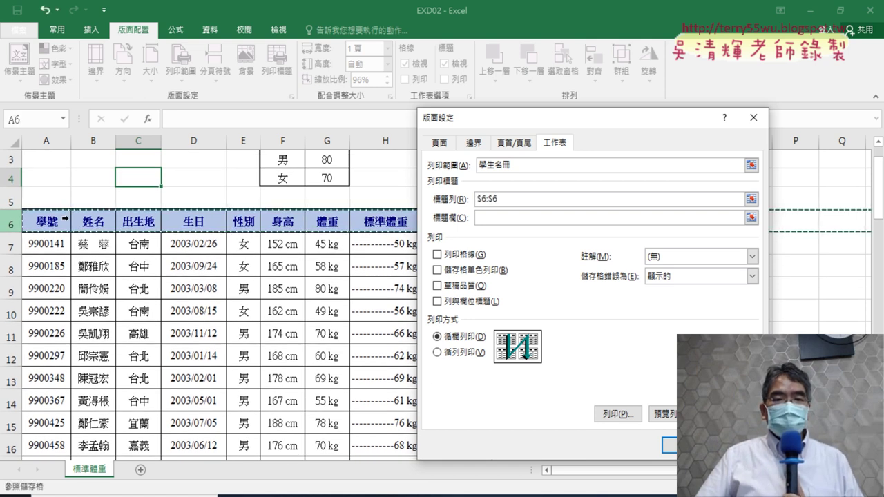
left_click(501, 199)
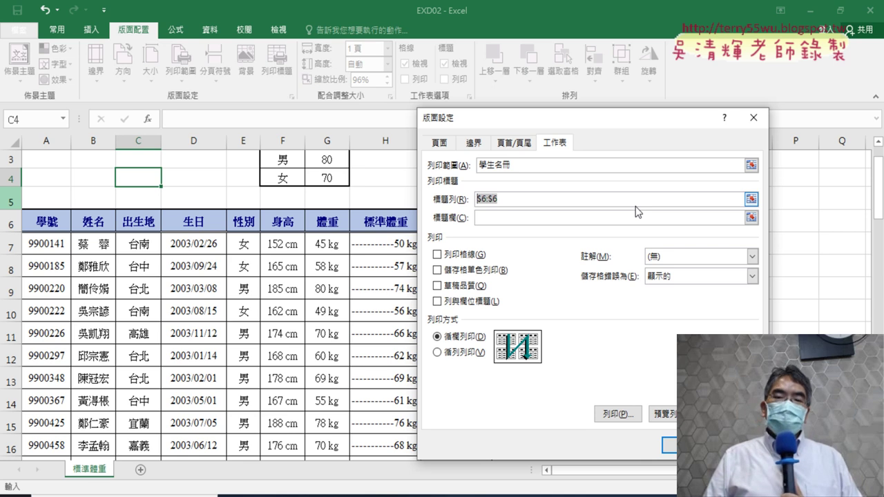
left_click(633, 217)
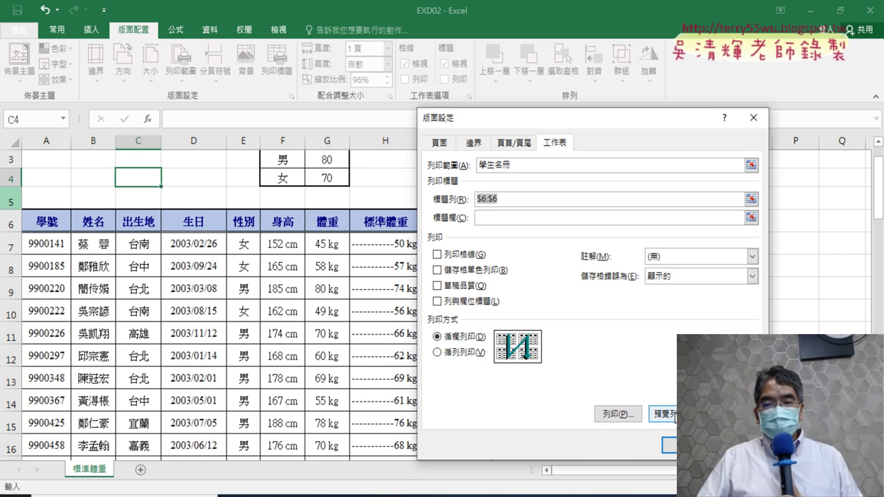
left_click(674, 414)
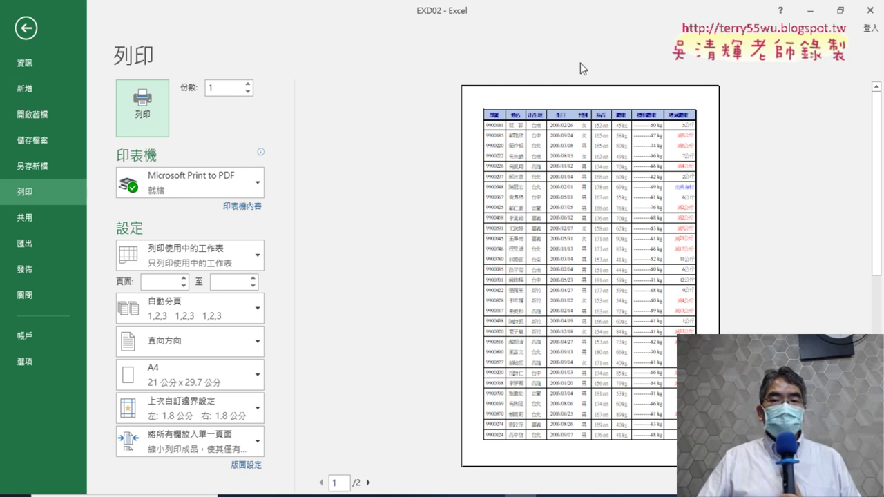
Step: View preview page 2, return to the worksheet, and briefly recheck the exam PDF
left_click(372, 483)
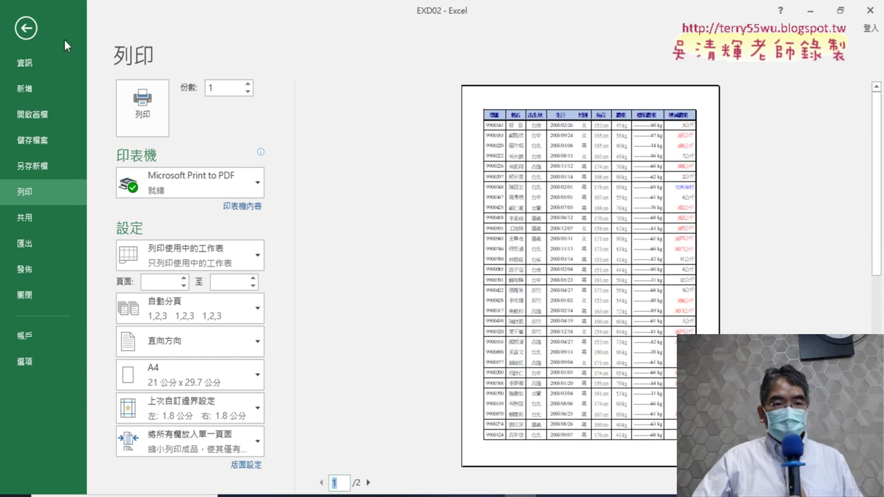
left_click(27, 28)
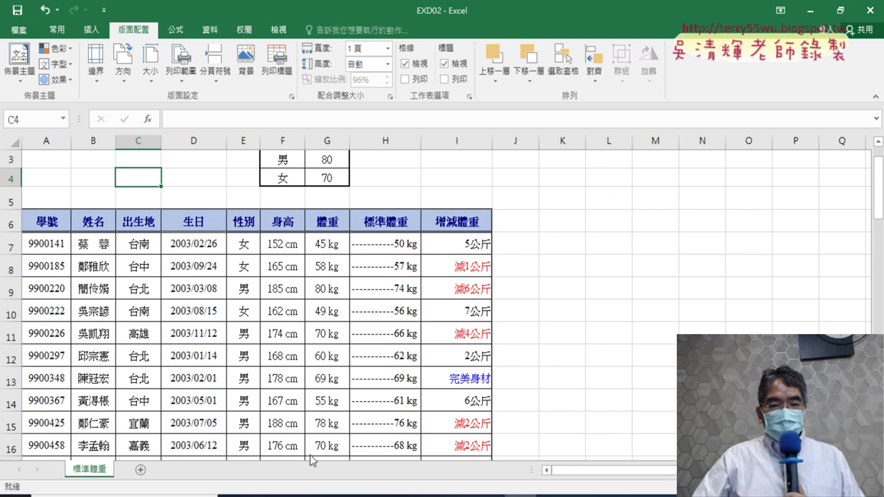
key("alt+Tab")
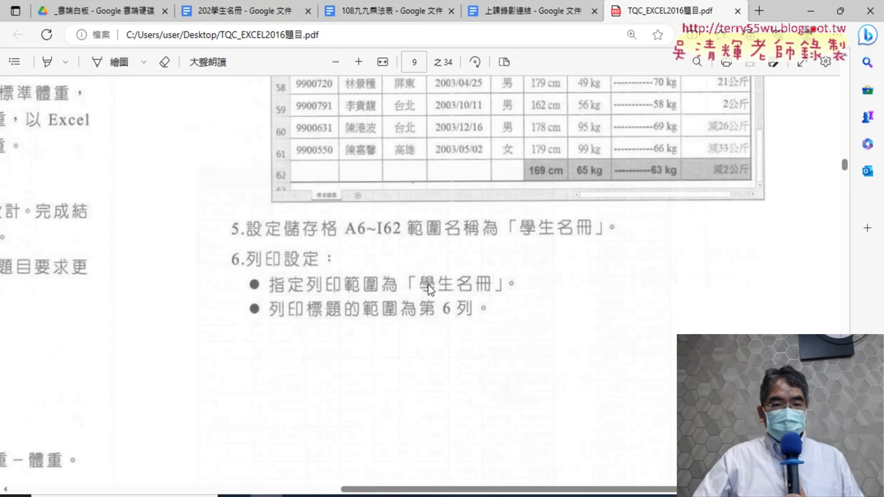
left_click(811, 11)
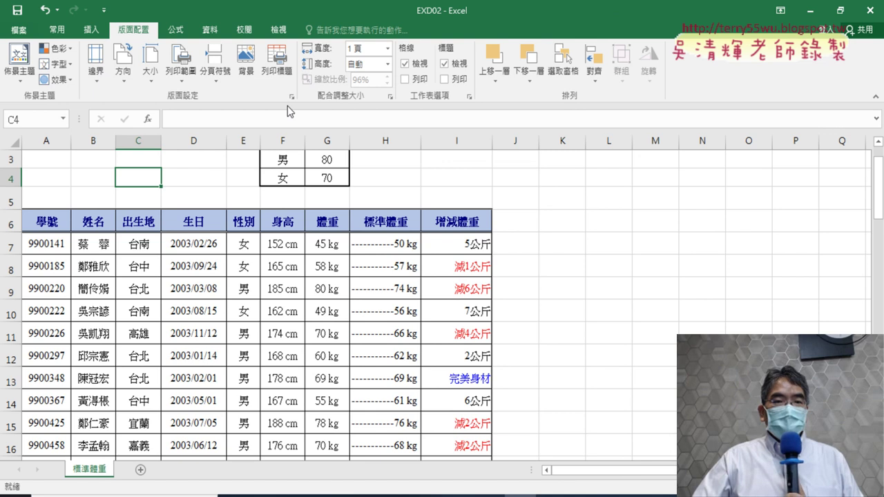
left_click(181, 31)
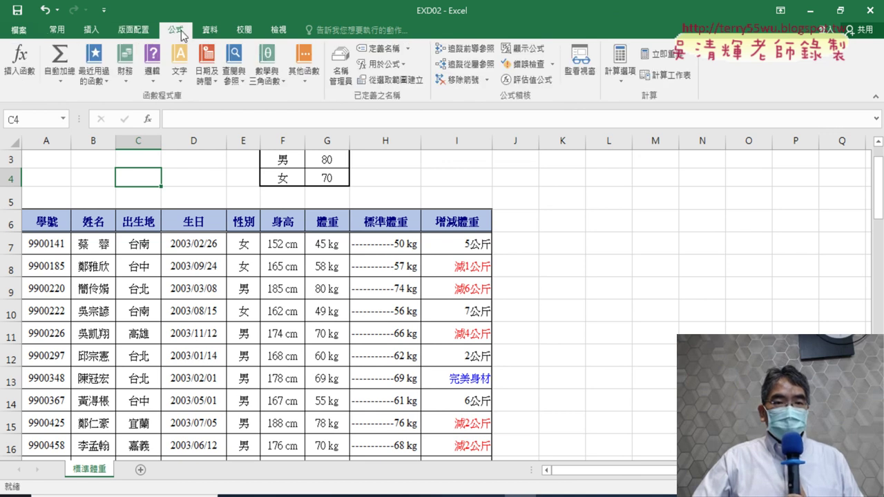
left_click(349, 72)
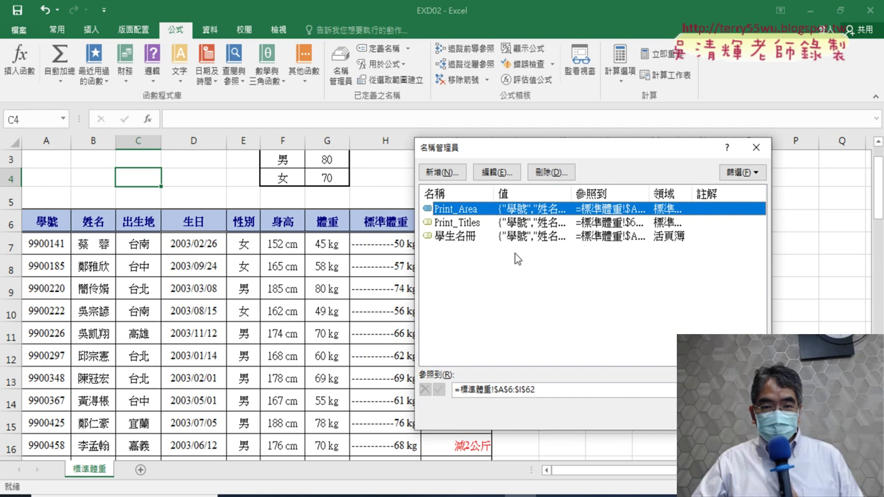
left_click(472, 238)
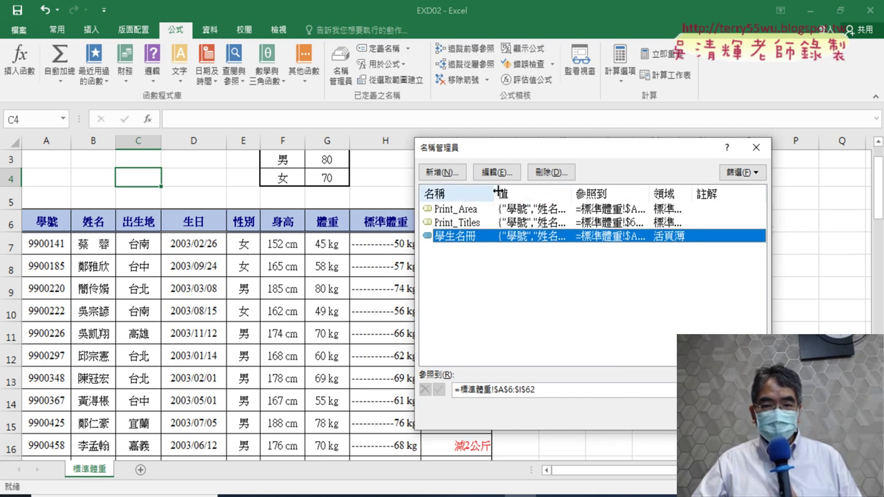
left_click_drag(494, 193, 543, 194)
left_click(756, 147)
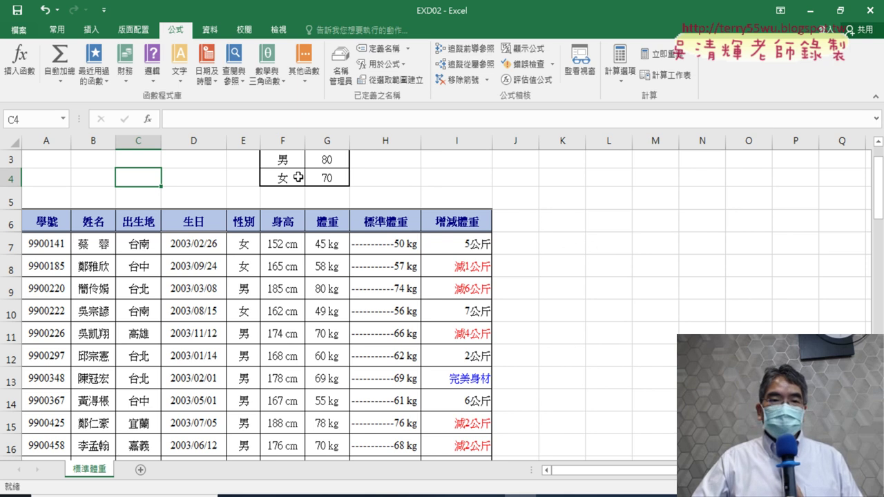
Step: Confirm Page Setup's Sheet tab shows print area A6:I62 and title rows $6:$6
left_click(142, 29)
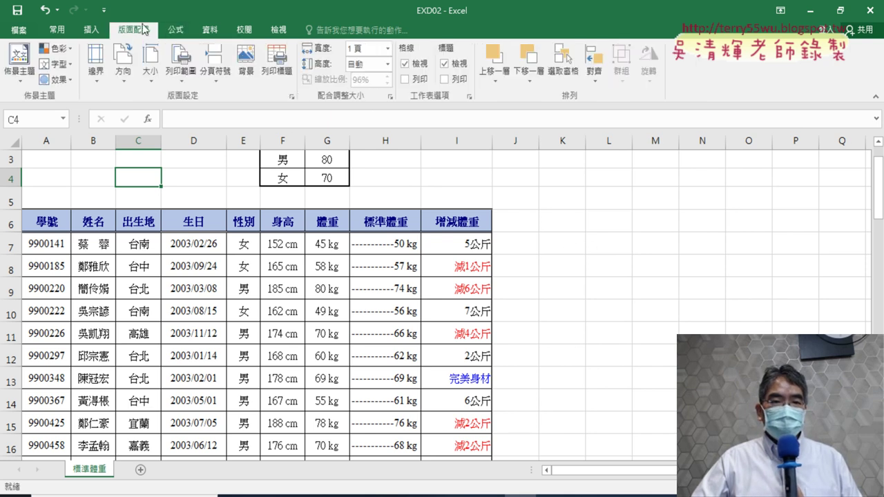
left_click(290, 95)
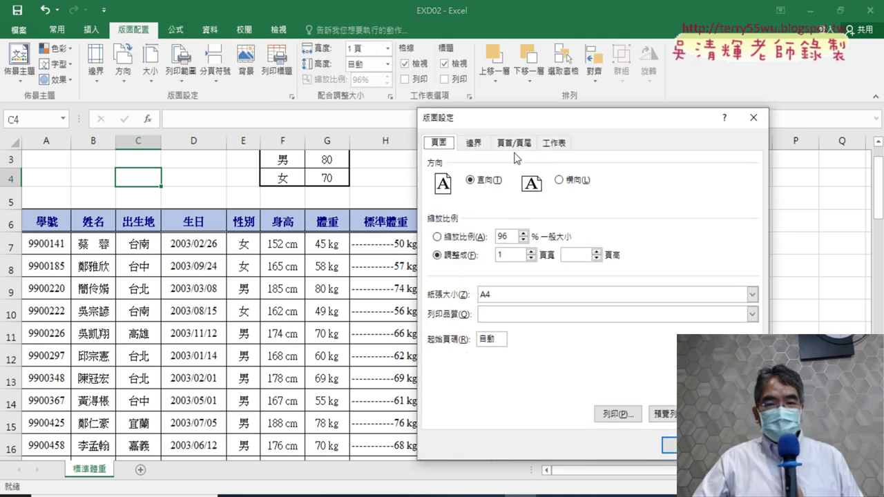
left_click(556, 144)
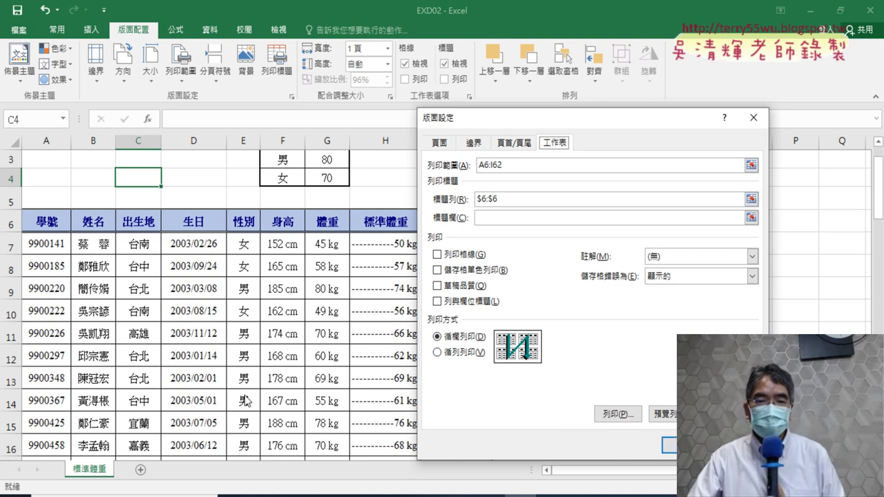
key("Return")
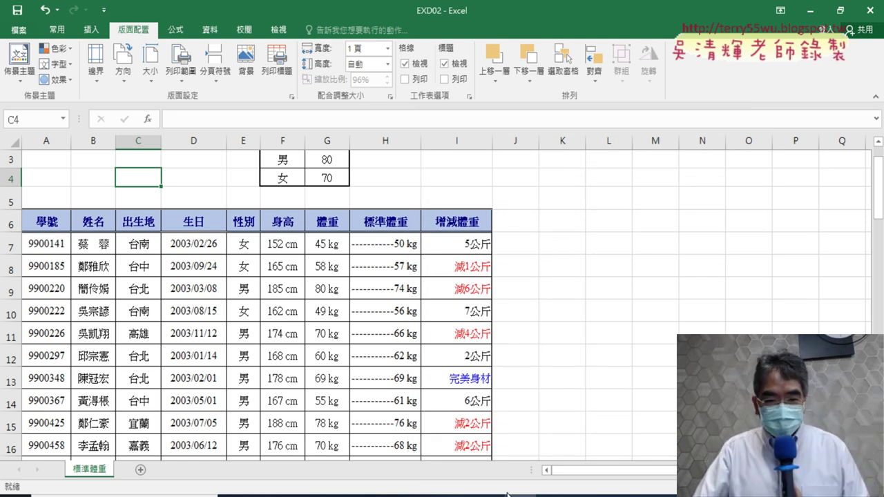
Step: Review the exam instructions PDF, then minimize it to return to Excel
left_click(267, 496)
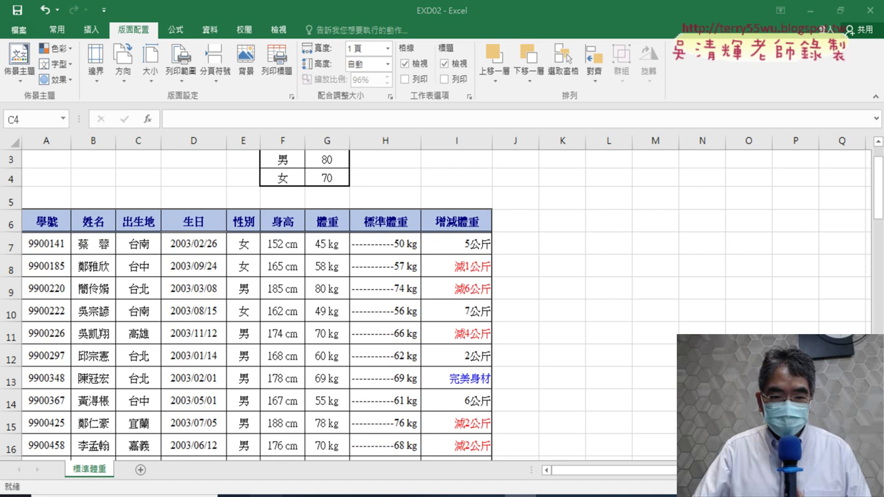
scroll(440, 375, "left", 6)
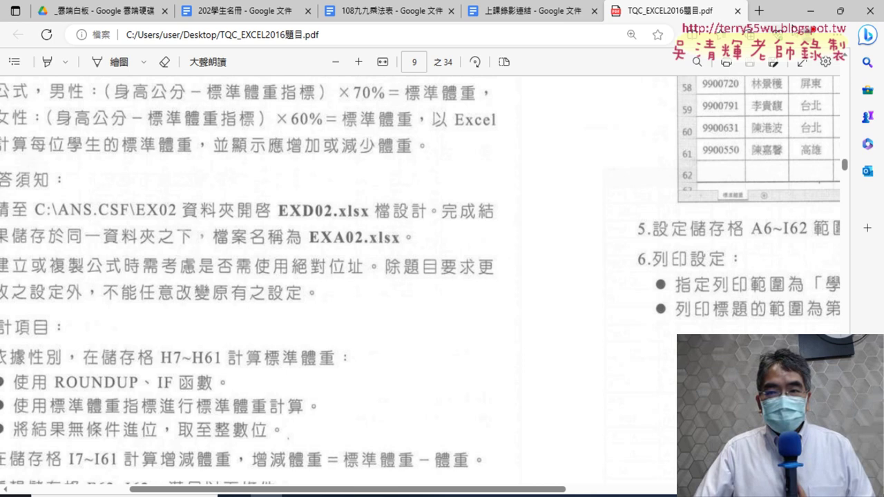
left_click(811, 11)
Step: Save the workbook as EXA02 in the 202 folder via Save As > Browse
left_click(21, 31)
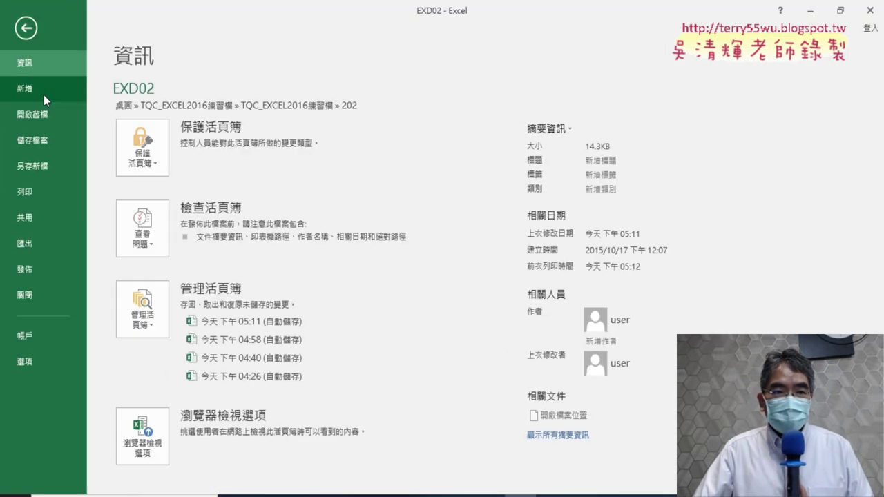
left_click(47, 167)
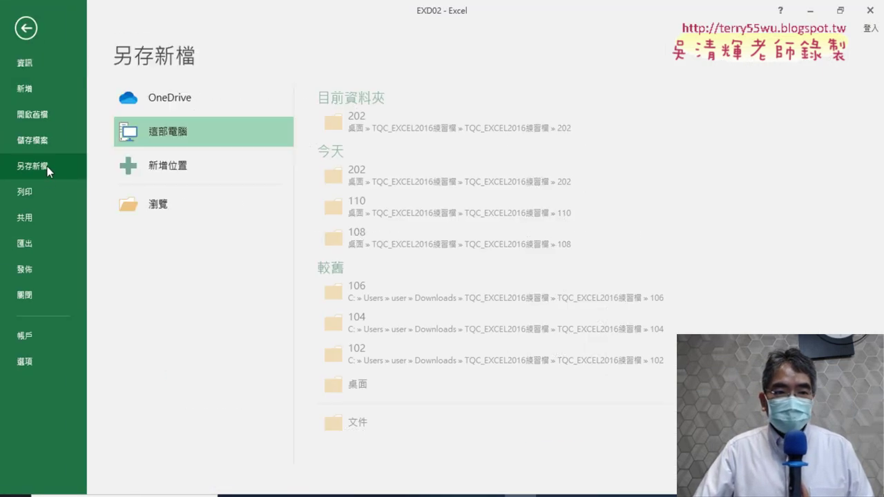
left_click(159, 207)
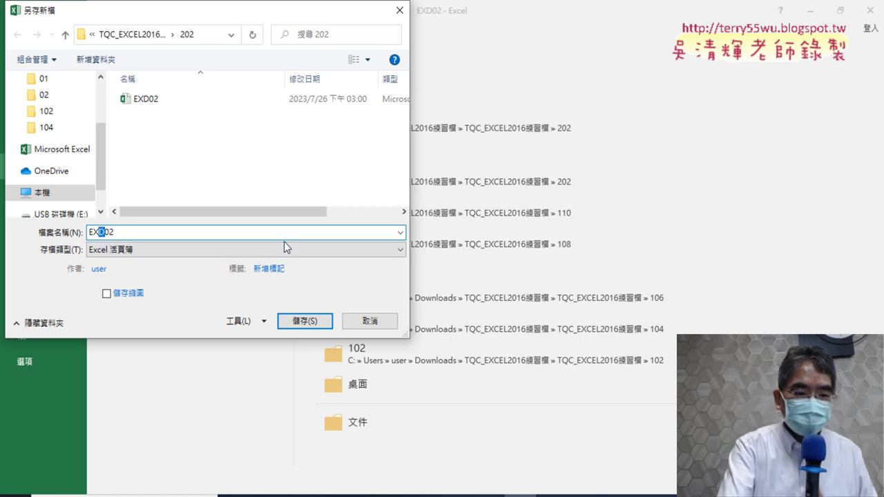
type("A")
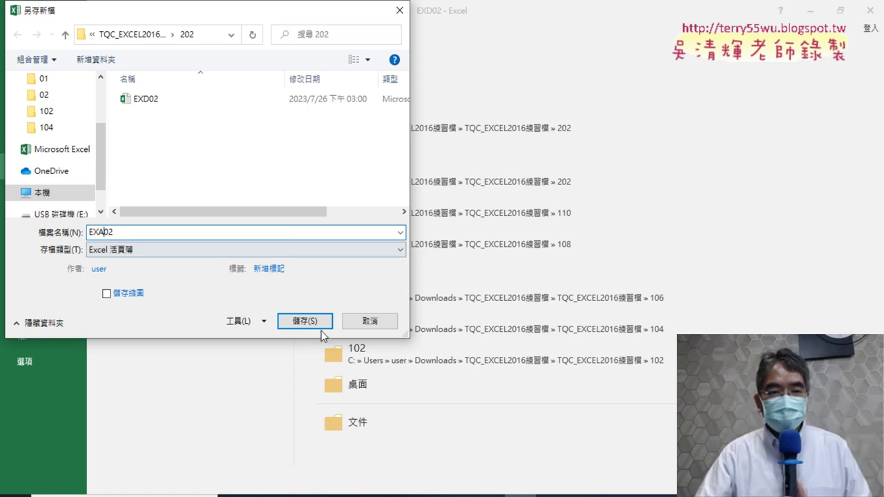
left_click(304, 321)
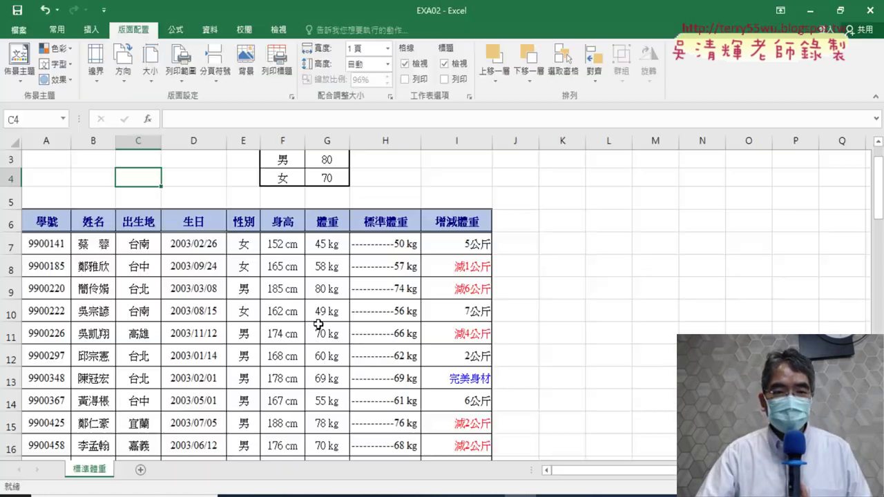